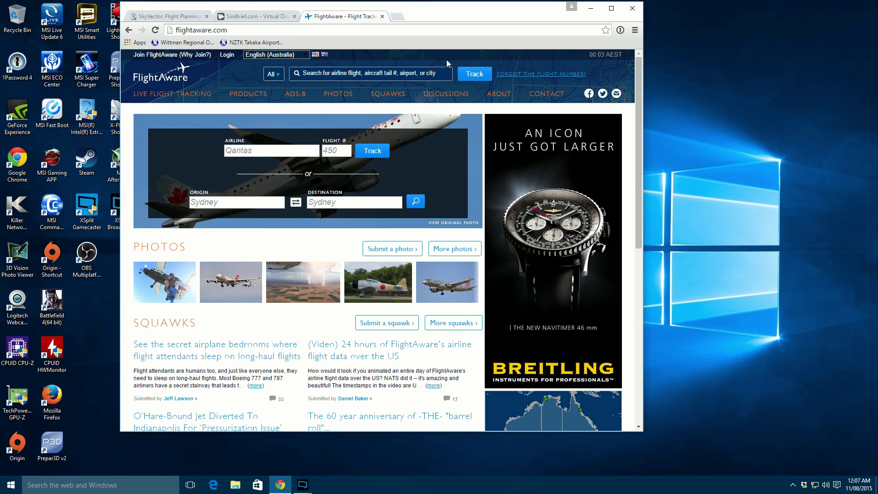
Drag the Chrome window showing the FlightAware home page to the right and down.
{"action": "left_click_drag", "start_coordinate": [447, 11], "coordinate": [520, 21]}
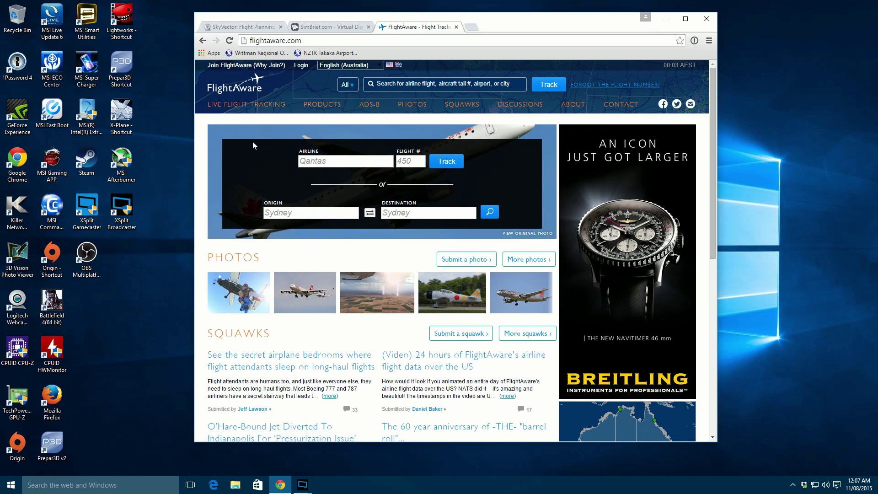
Browse live flights by aircraft type and list all airborne B737 flights, scrolling the list.
{"action": "mouse_move", "coordinate": [231, 110]}
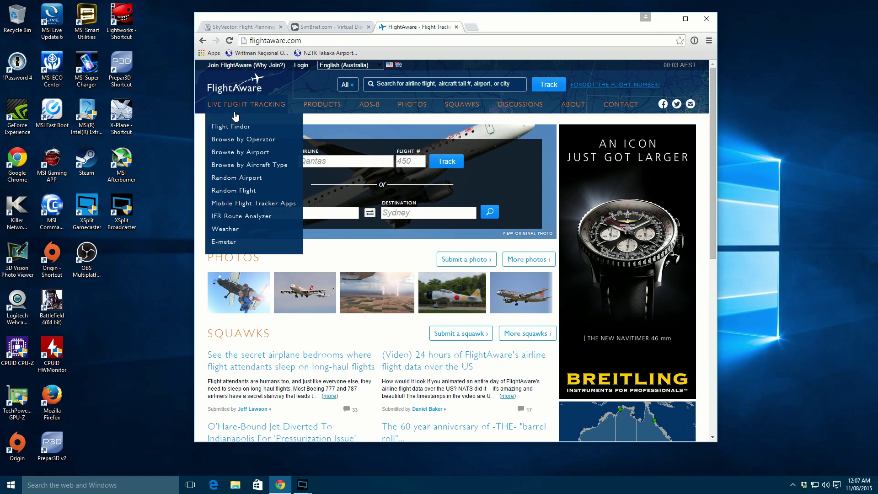
{"action": "left_click", "coordinate": [239, 166]}
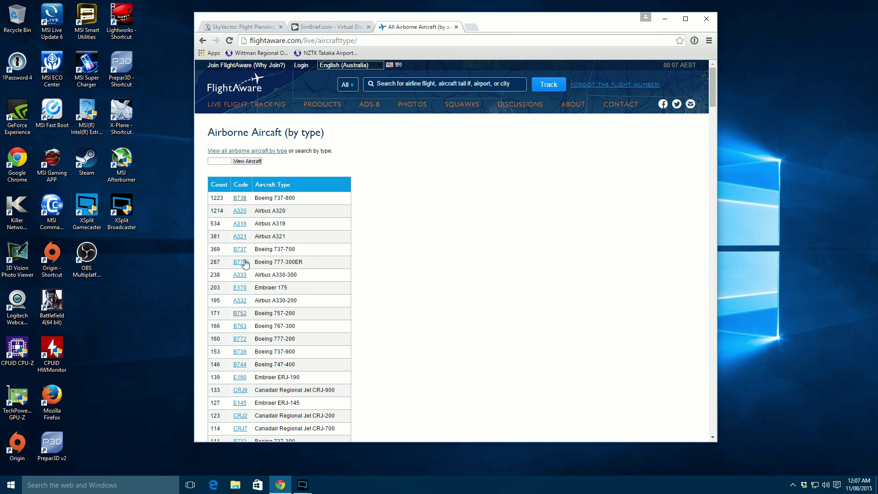
{"action": "left_click", "coordinate": [243, 252]}
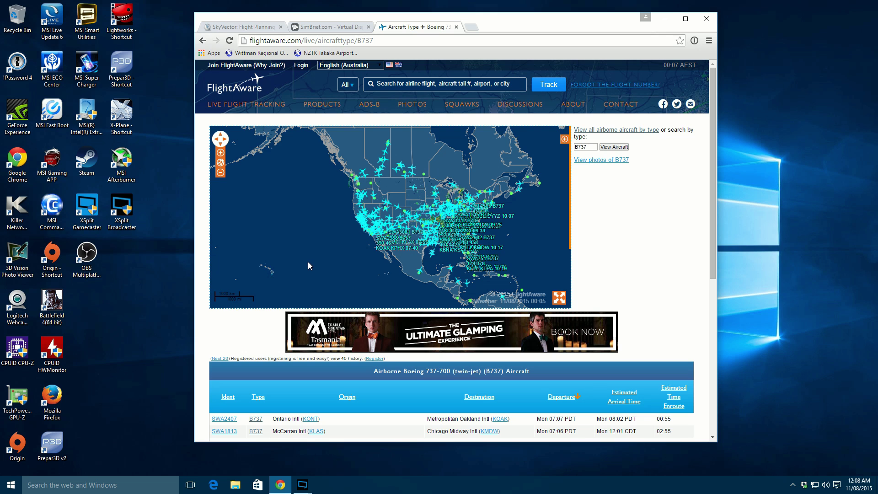
{"action": "scroll", "coordinate": [317, 257], "scroll_direction": "down", "scroll_amount": 2}
{"action": "scroll", "coordinate": [306, 259], "scroll_direction": "up", "scroll_amount": 2}
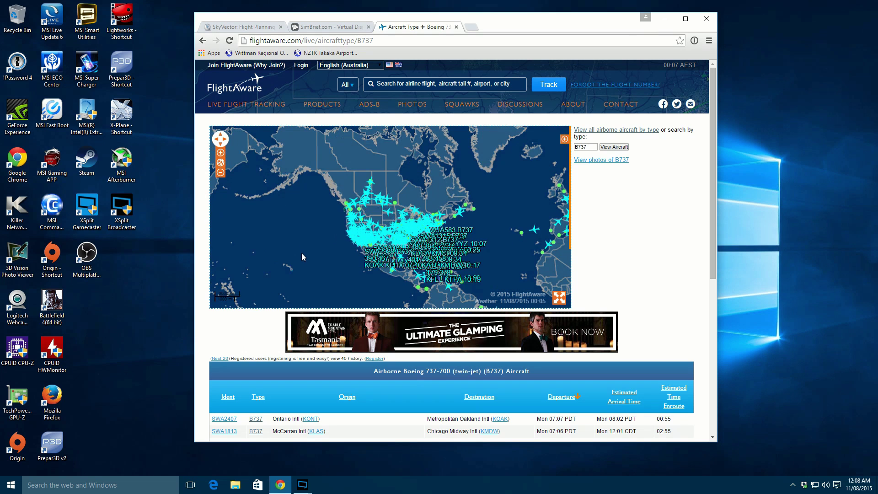
{"action": "scroll", "coordinate": [302, 257], "scroll_direction": "up", "scroll_amount": 2}
{"action": "scroll", "coordinate": [259, 338], "scroll_direction": "down", "scroll_amount": 2}
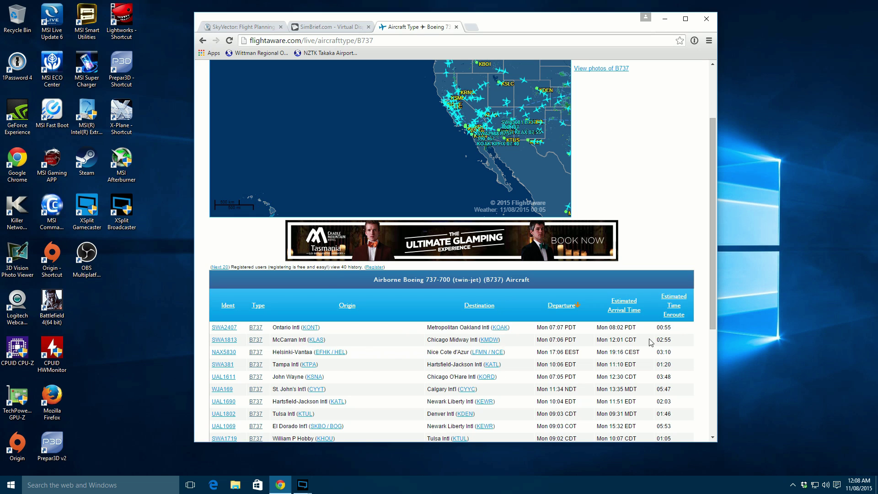
{"action": "scroll", "coordinate": [336, 364], "scroll_direction": "down", "scroll_amount": 1}
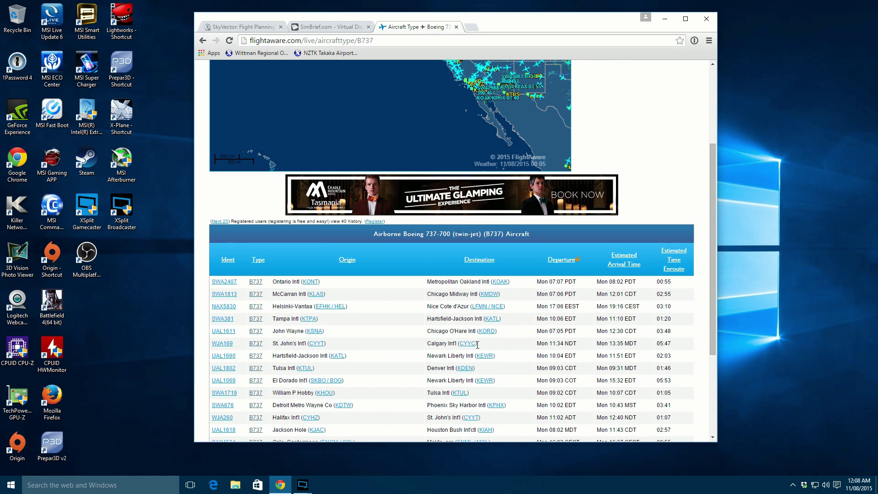
Open SWA1813's details and highlight the 37,000 ft altitude and the filed route.
{"action": "left_click", "coordinate": [223, 297]}
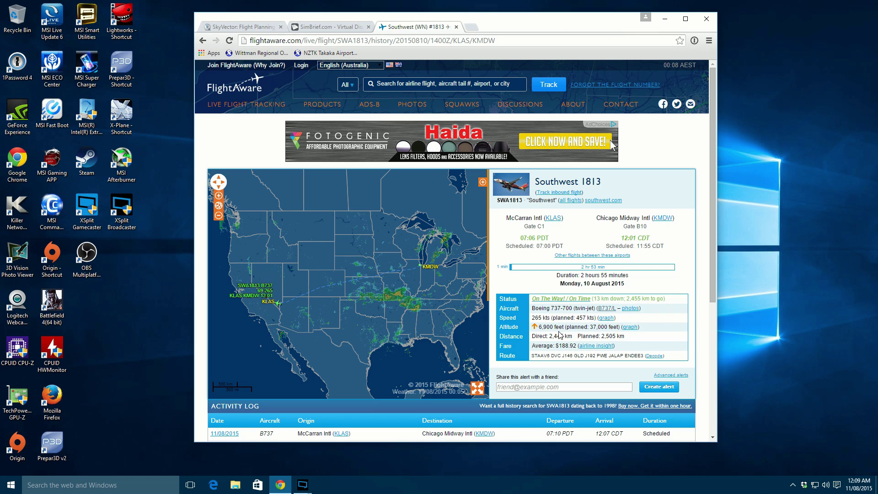
{"action": "left_click_drag", "start_coordinate": [590, 327], "coordinate": [618, 326]}
{"action": "left_click_drag", "start_coordinate": [532, 356], "coordinate": [646, 358]}
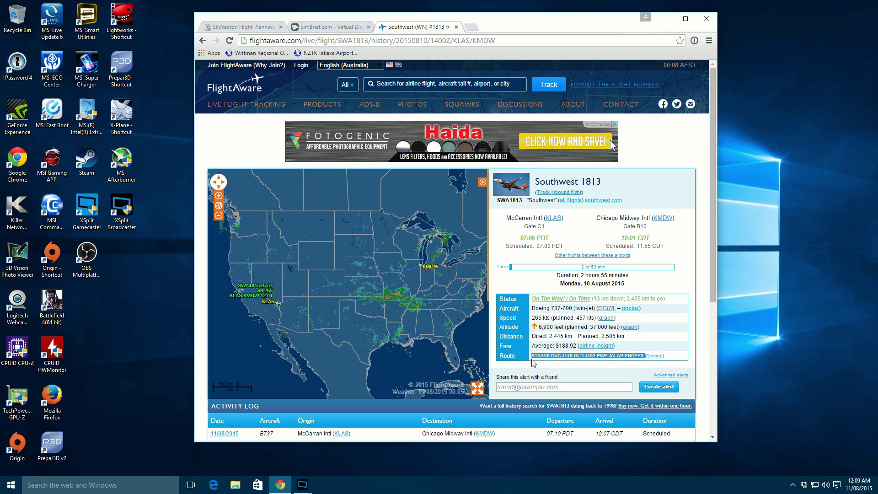
Open the decoded route in a new tab, review its waypoint table, then close it.
{"action": "right_click", "coordinate": [660, 359]}
{"action": "left_click", "coordinate": [672, 362]}
{"action": "left_click", "coordinate": [494, 27]}
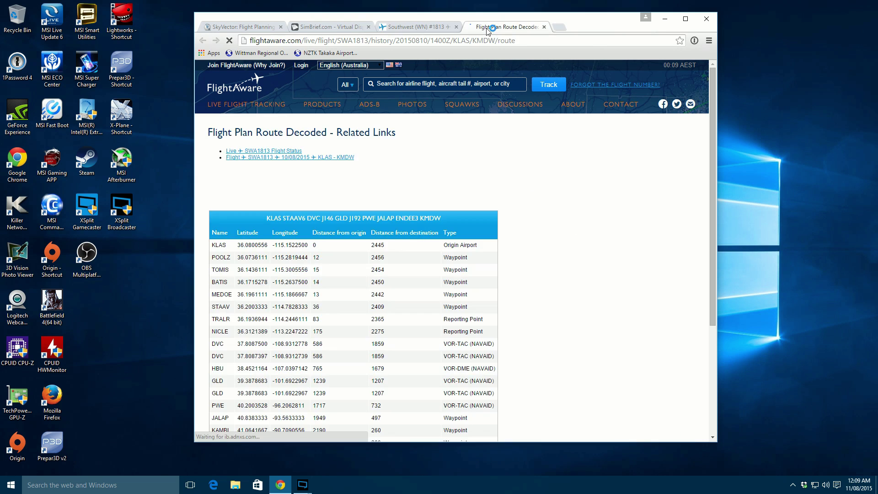
{"action": "scroll", "coordinate": [330, 225], "scroll_direction": "down", "scroll_amount": 2}
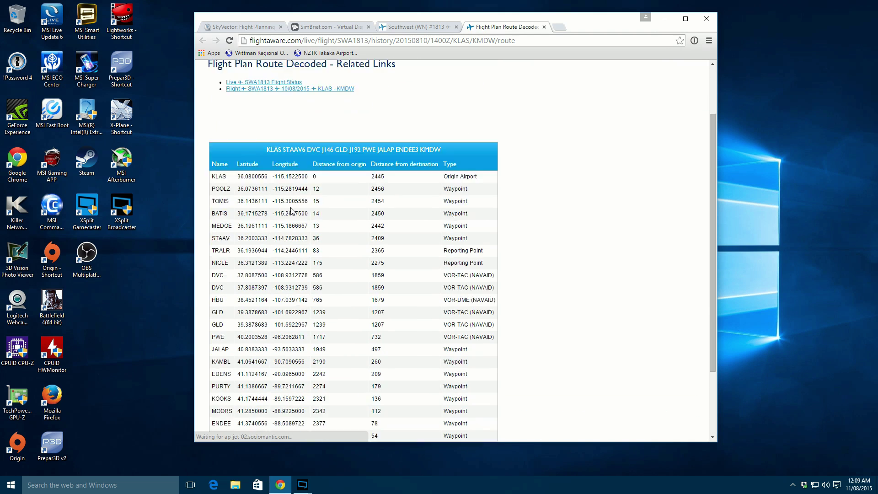
{"action": "left_click", "coordinate": [544, 27]}
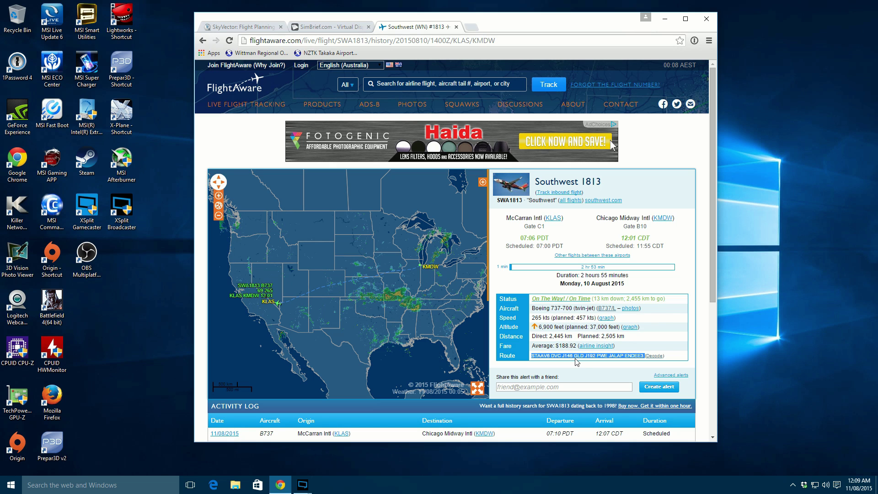
Try selecting the STAAV6 … ENDEE3 route string in the SWA1813 flight details.
{"action": "left_click", "coordinate": [554, 373]}
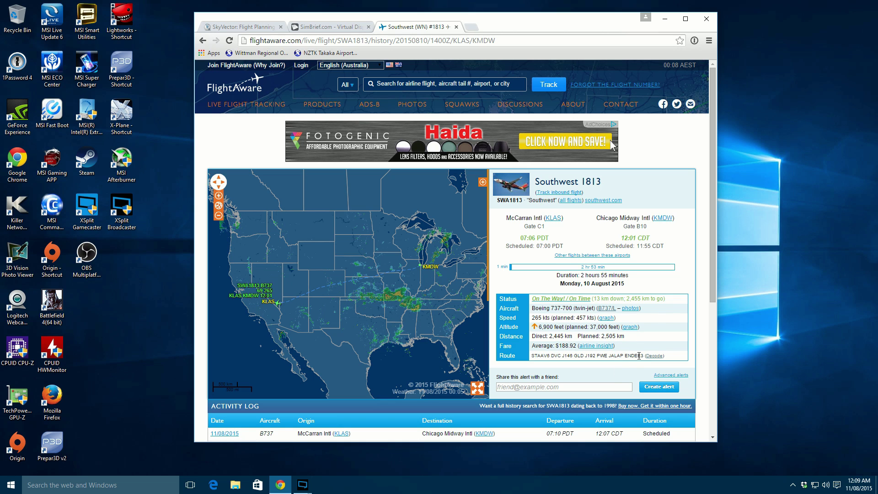
{"action": "left_click_drag", "start_coordinate": [644, 355], "coordinate": [535, 356]}
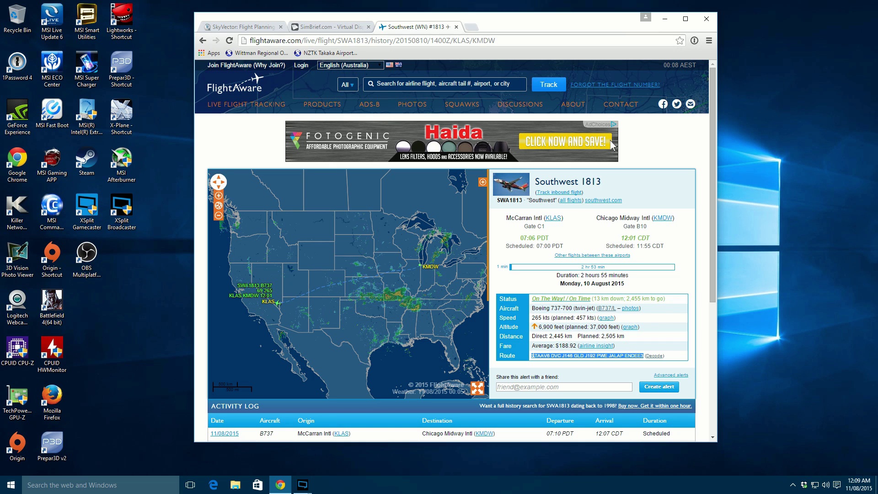
{"action": "left_click_drag", "start_coordinate": [534, 354], "coordinate": [530, 357]}
{"action": "left_click", "coordinate": [551, 356]}
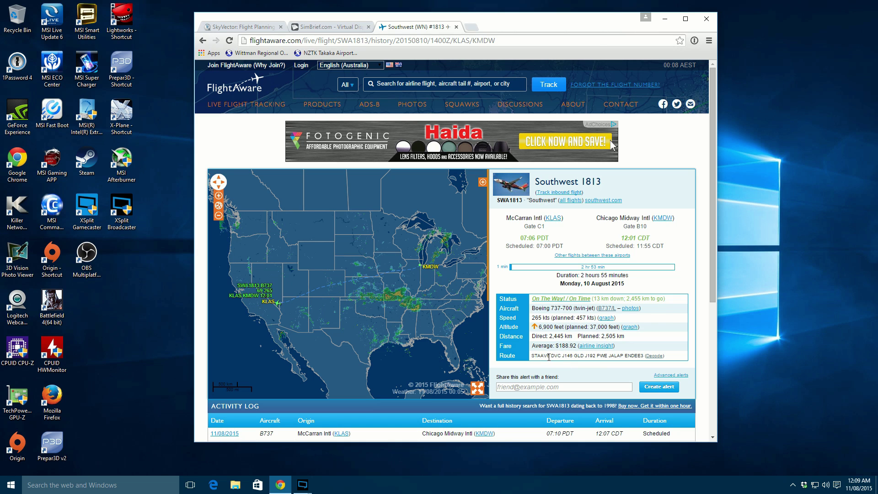
{"action": "triple_click", "coordinate": [549, 356]}
{"action": "left_click", "coordinate": [551, 356]}
Highlight STAAV6, ENDEE and the airways, select the full route, then go to SkyVector.
{"action": "left_click_drag", "start_coordinate": [552, 356], "coordinate": [538, 355]}
{"action": "left_click_drag", "start_coordinate": [625, 356], "coordinate": [641, 356]}
{"action": "left_click", "coordinate": [644, 359]}
{"action": "left_click_drag", "start_coordinate": [547, 356], "coordinate": [621, 356]}
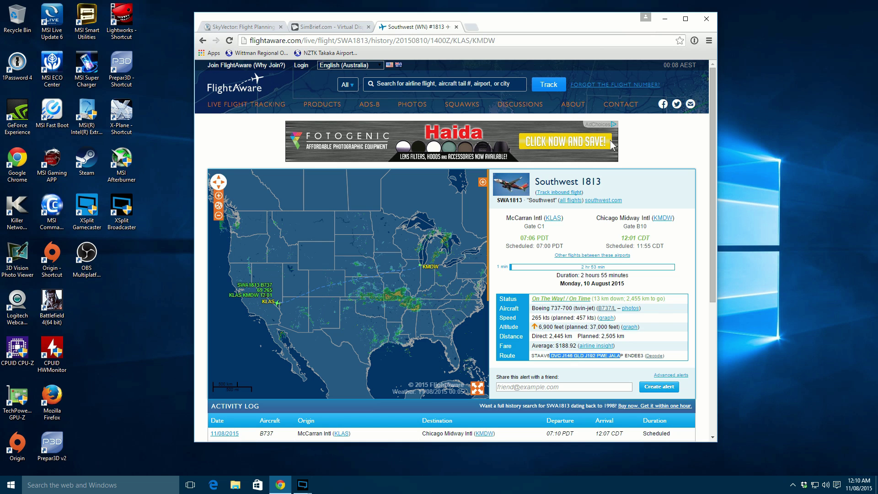
{"action": "left_click", "coordinate": [625, 356]}
{"action": "left_click_drag", "start_coordinate": [645, 356], "coordinate": [537, 356]}
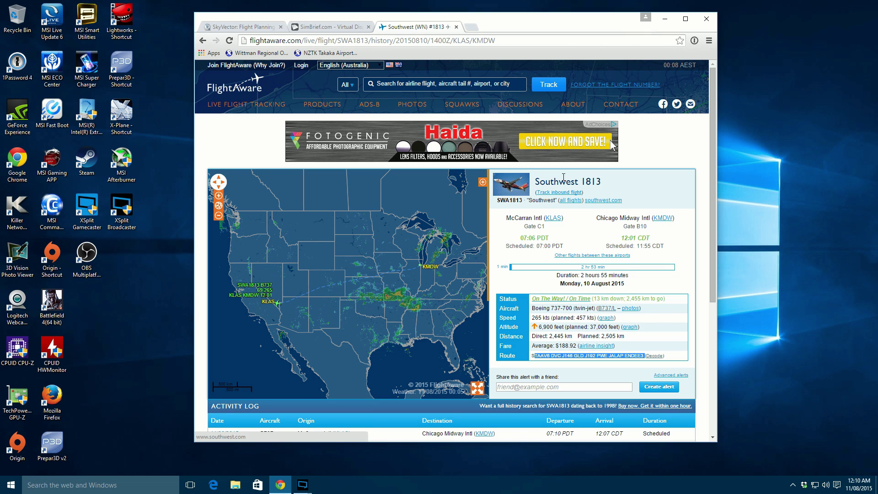
{"action": "left_click", "coordinate": [238, 28]}
Plot a SkyVector flight plan from KLAS departure to KMDW destination.
{"action": "left_click", "coordinate": [258, 96]}
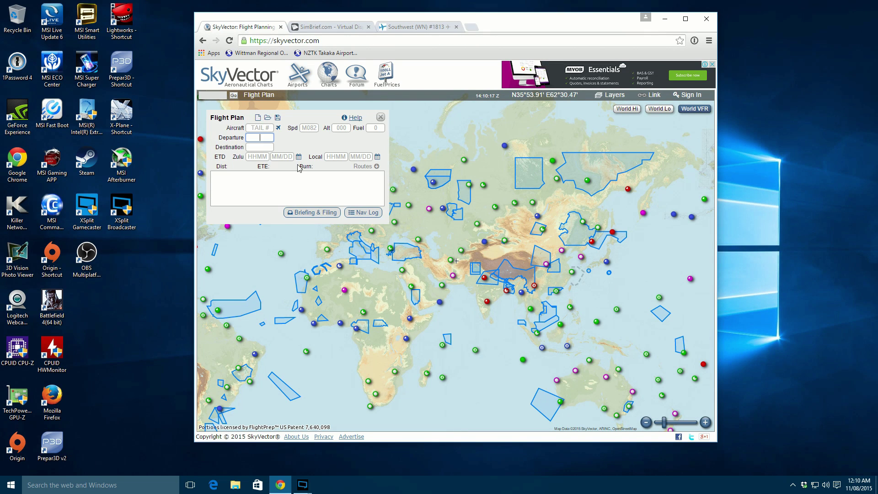
{"action": "type", "text": "KLAS"}
{"action": "key", "text": "Tab"}
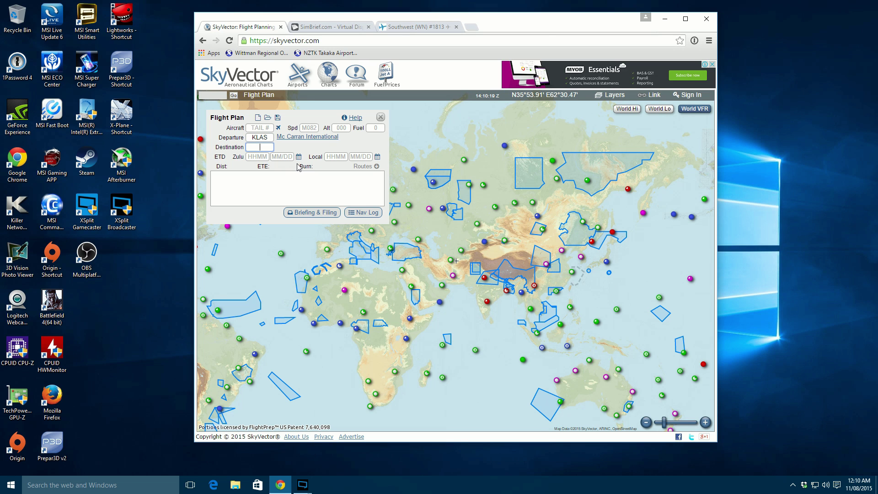
{"action": "left_click", "coordinate": [421, 26]}
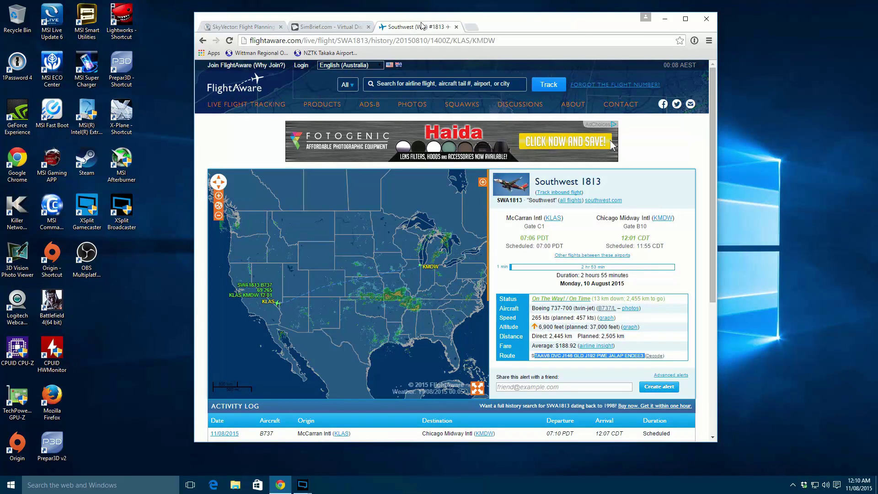
{"action": "left_click", "coordinate": [255, 27]}
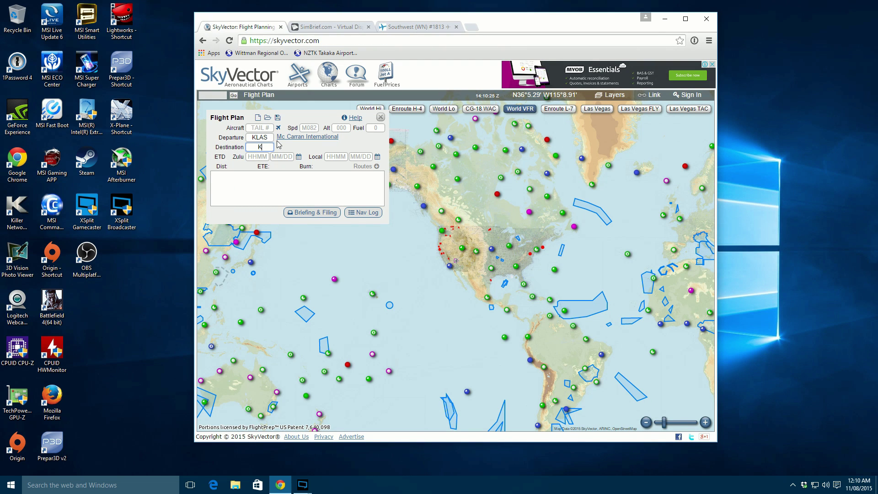
{"action": "type", "text": "MDW"}
{"action": "left_click", "coordinate": [325, 200]}
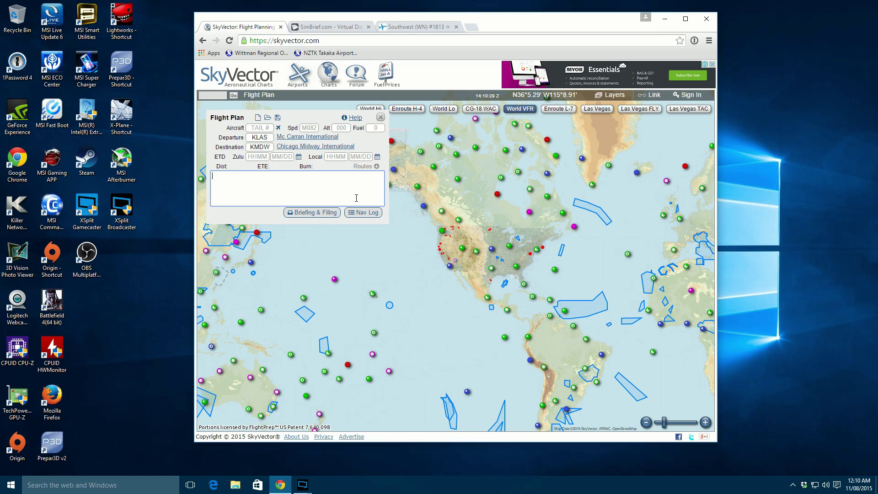
Open the McCarran International and Chicago Midway International info pages in new tabs.
{"action": "right_click", "coordinate": [302, 139]}
{"action": "left_click", "coordinate": [342, 144]}
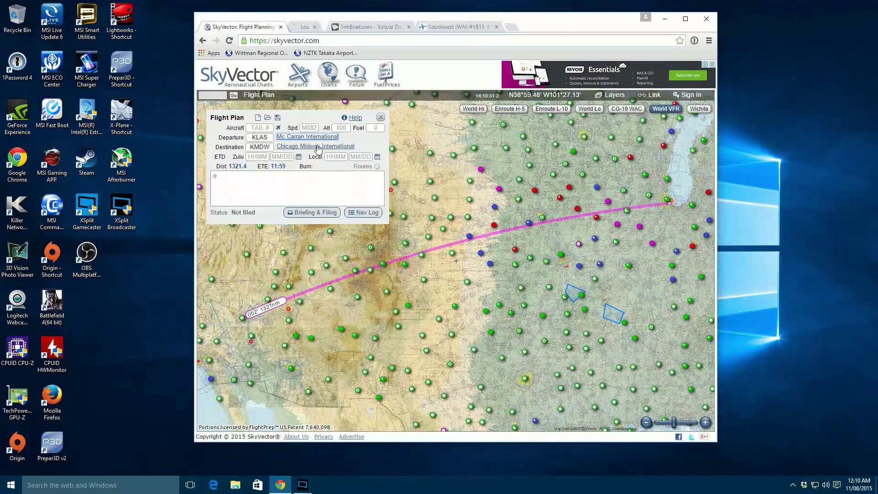
{"action": "right_click", "coordinate": [306, 147]}
{"action": "left_click", "coordinate": [348, 151]}
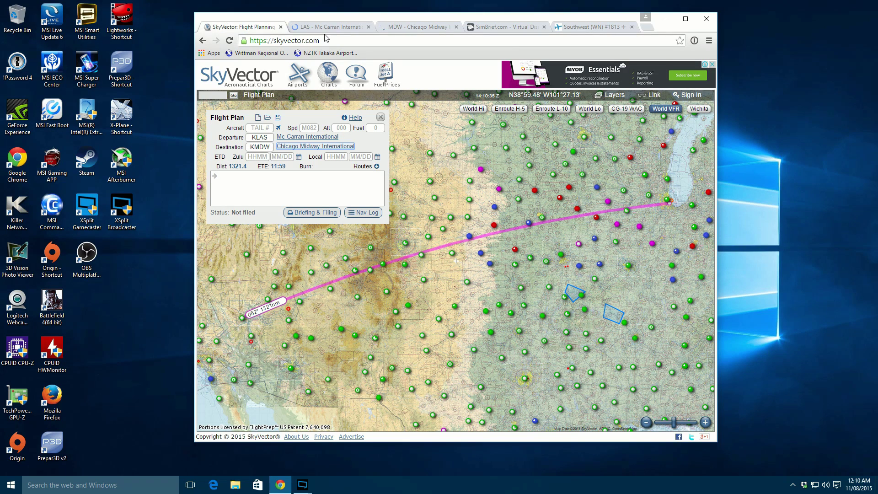
View McCarran's airport page and KLAS diagram, then highlight the 2181 ft surveyed elevation.
{"action": "left_click", "coordinate": [327, 29]}
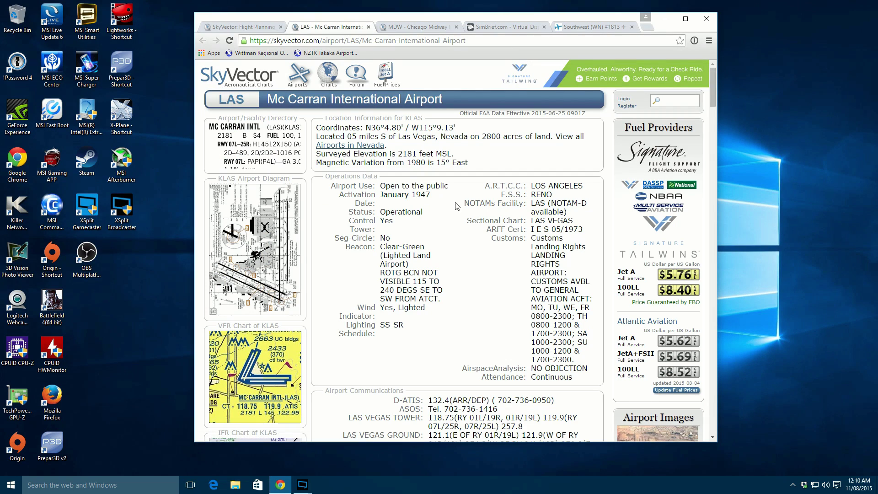
{"action": "left_click", "coordinate": [249, 258]}
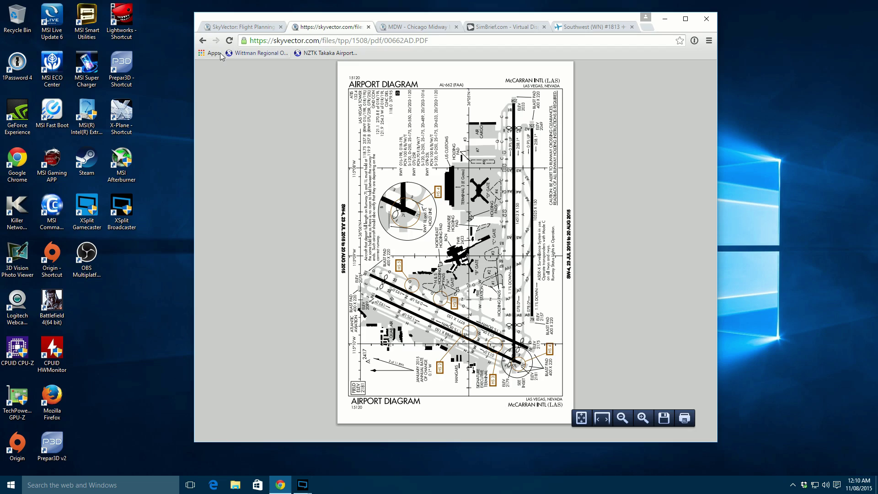
{"action": "left_click", "coordinate": [202, 40]}
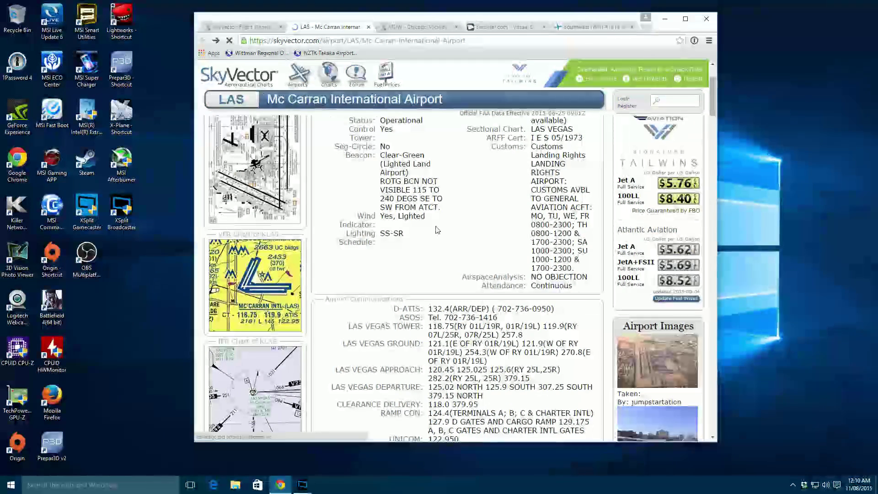
{"action": "left_click_drag", "start_coordinate": [364, 204], "coordinate": [495, 317]}
{"action": "left_click", "coordinate": [495, 316]}
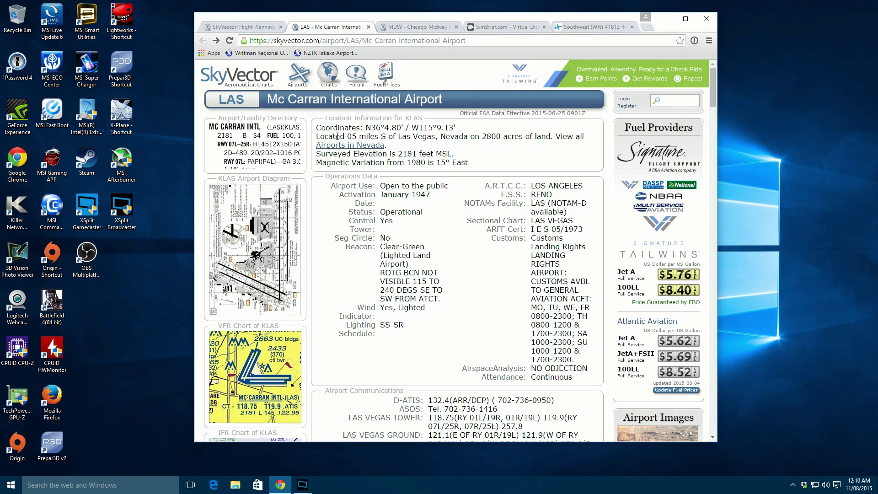
{"action": "left_click_drag", "start_coordinate": [402, 154], "coordinate": [468, 160]}
{"action": "left_click", "coordinate": [464, 158]}
{"action": "scroll", "coordinate": [455, 162], "scroll_direction": "down", "scroll_amount": 10}
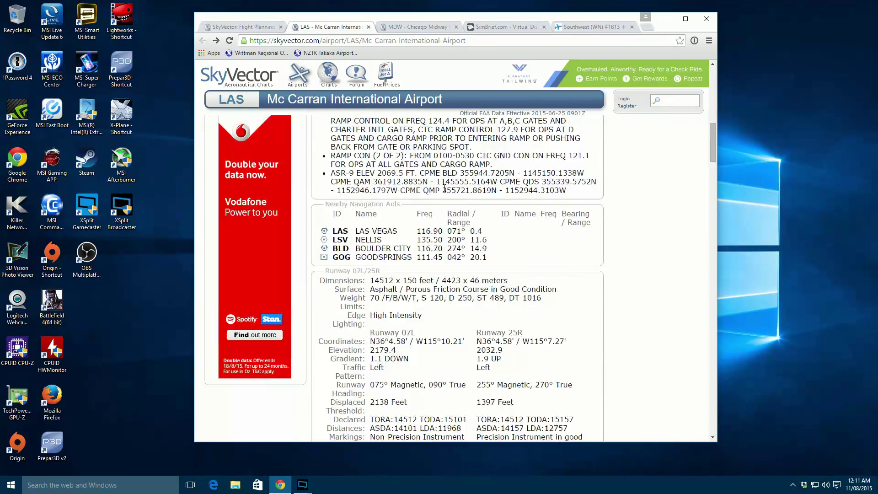
{"action": "scroll", "coordinate": [445, 188], "scroll_direction": "down", "scroll_amount": 15}
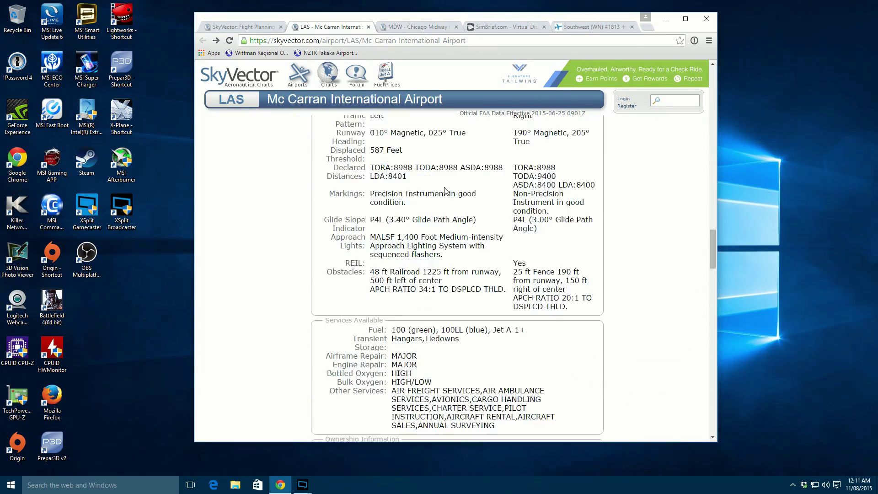
{"action": "scroll", "coordinate": [445, 190], "scroll_direction": "down", "scroll_amount": 15}
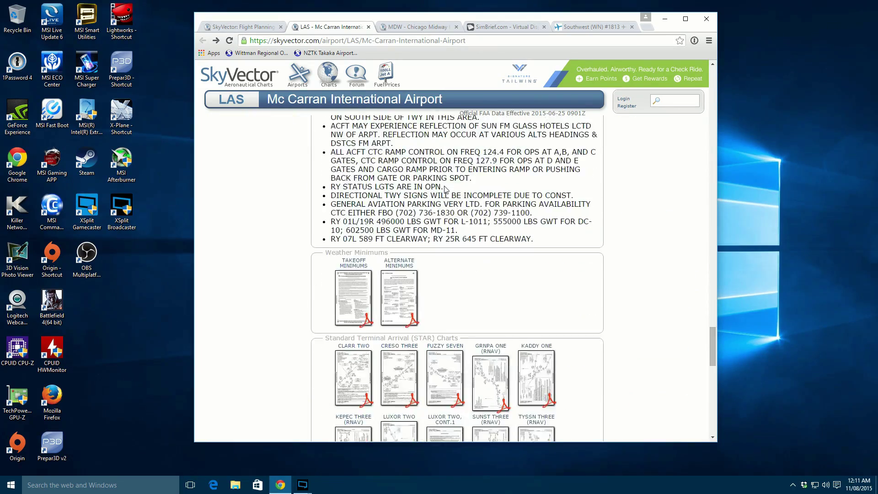
{"action": "scroll", "coordinate": [445, 189], "scroll_direction": "down", "scroll_amount": 3}
{"action": "scroll", "coordinate": [449, 195], "scroll_direction": "up", "scroll_amount": 1}
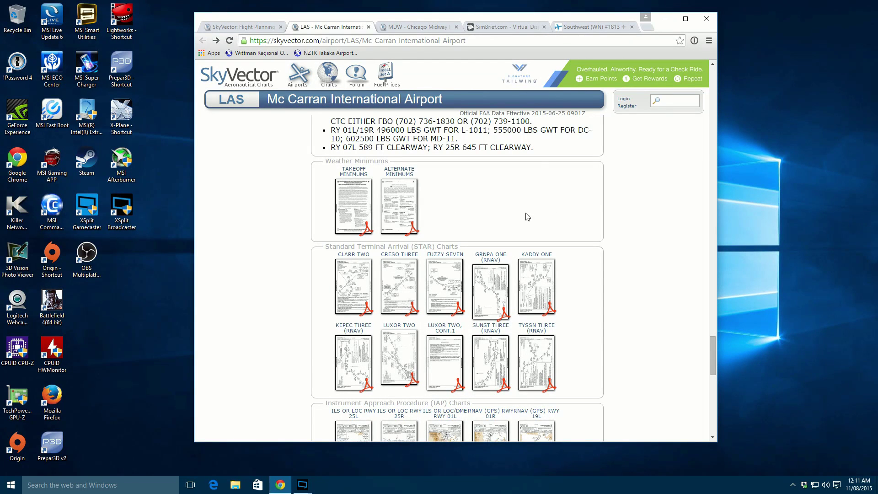
{"action": "scroll", "coordinate": [527, 217], "scroll_direction": "down", "scroll_amount": 1}
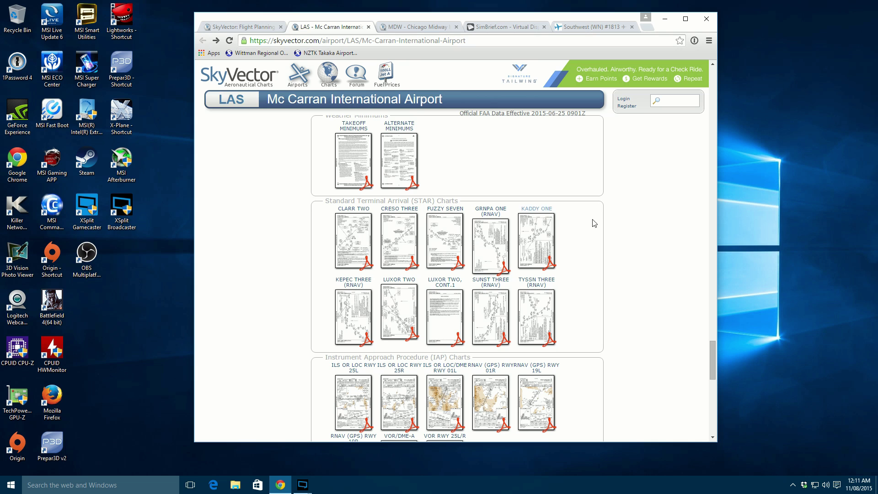
{"action": "scroll", "coordinate": [536, 208], "scroll_direction": "down", "scroll_amount": 3}
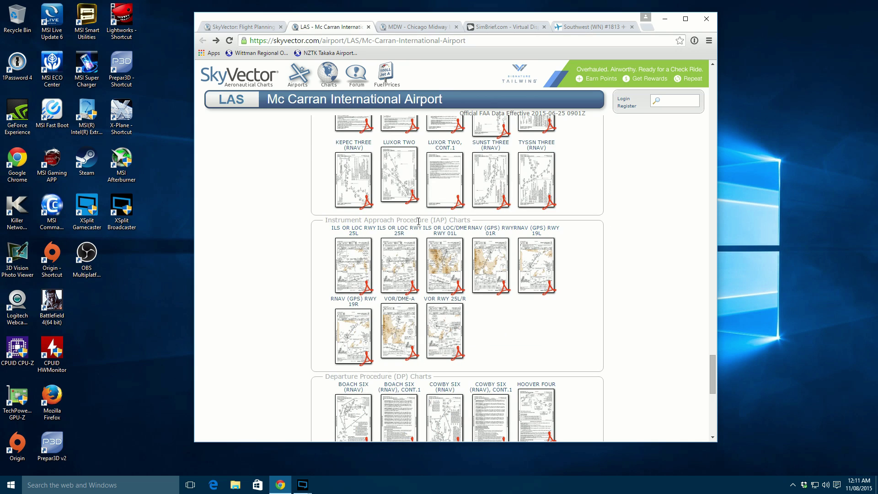
{"action": "scroll", "coordinate": [534, 275], "scroll_direction": "down", "scroll_amount": 3}
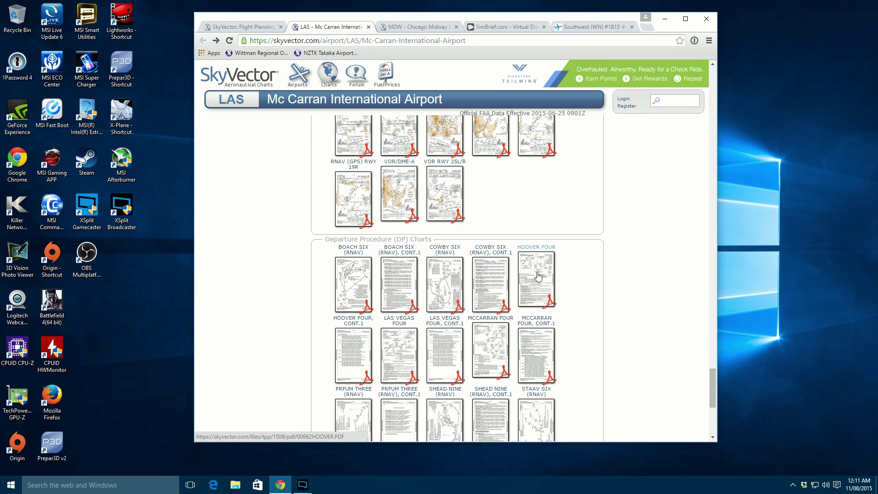
{"action": "scroll", "coordinate": [537, 276], "scroll_direction": "down", "scroll_amount": 6}
{"action": "scroll", "coordinate": [471, 302], "scroll_direction": "up", "scroll_amount": 12}
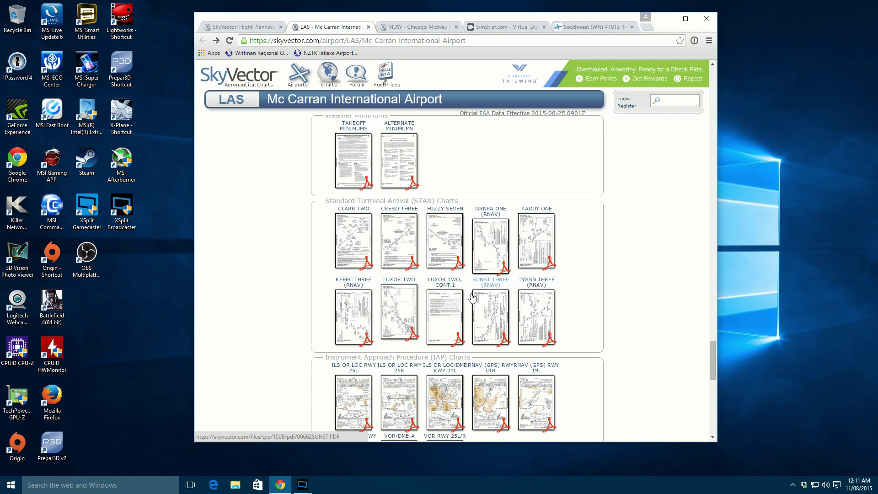
{"action": "scroll", "coordinate": [480, 297], "scroll_direction": "up", "scroll_amount": 2}
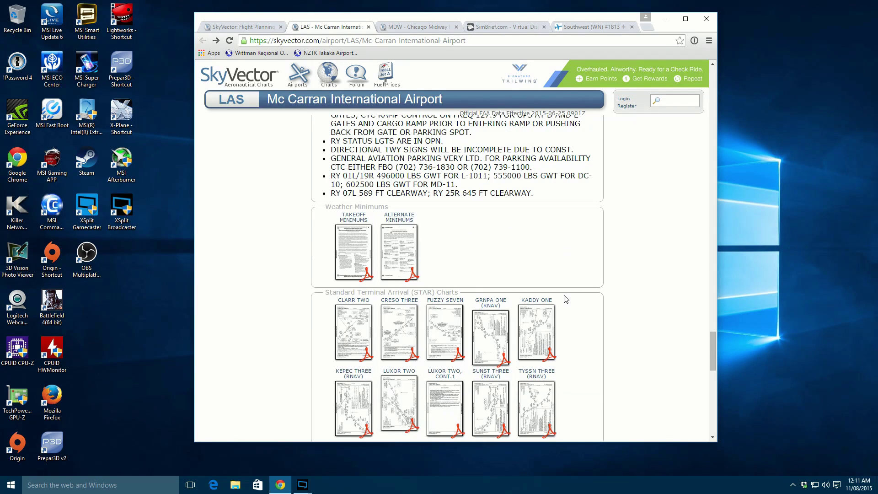
{"action": "scroll", "coordinate": [566, 299], "scroll_direction": "down", "scroll_amount": 3}
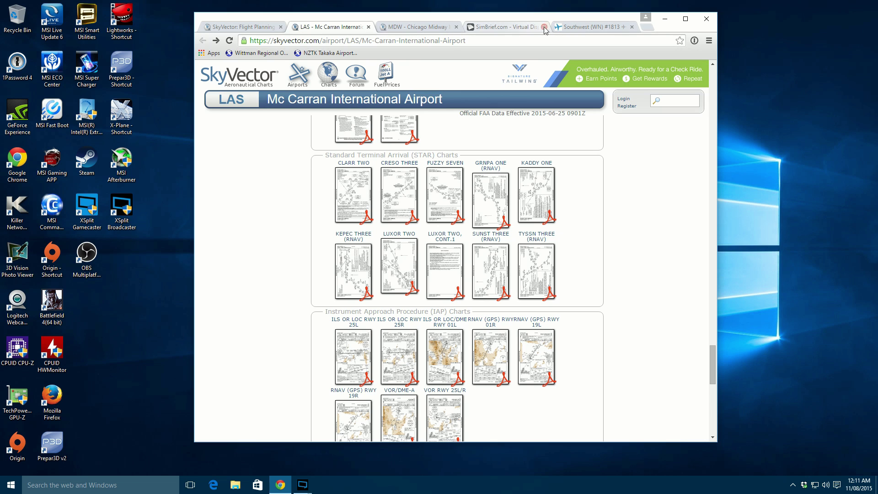
Highlight STAAV6 in SWA1813's FlightAware route, then return to the Las Vegas chart listings.
{"action": "left_click", "coordinate": [585, 27]}
{"action": "left_click", "coordinate": [534, 356]}
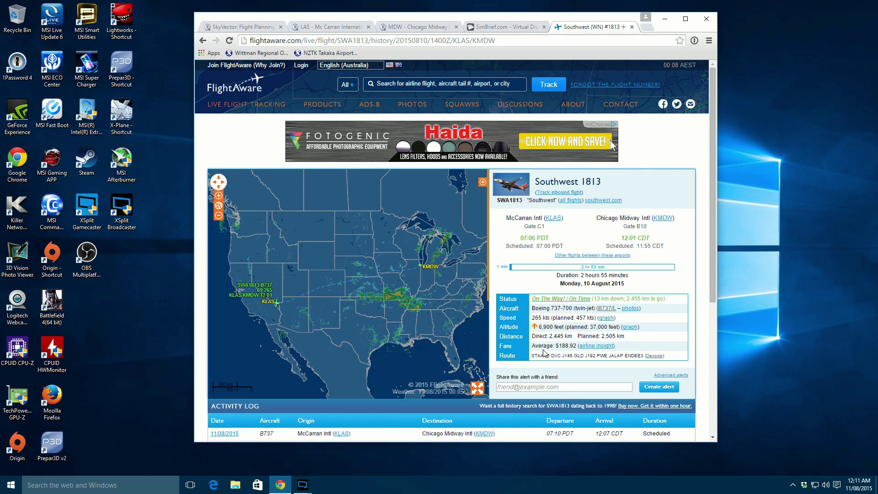
{"action": "left_click_drag", "start_coordinate": [533, 356], "coordinate": [552, 357]}
{"action": "left_click", "coordinate": [430, 27]}
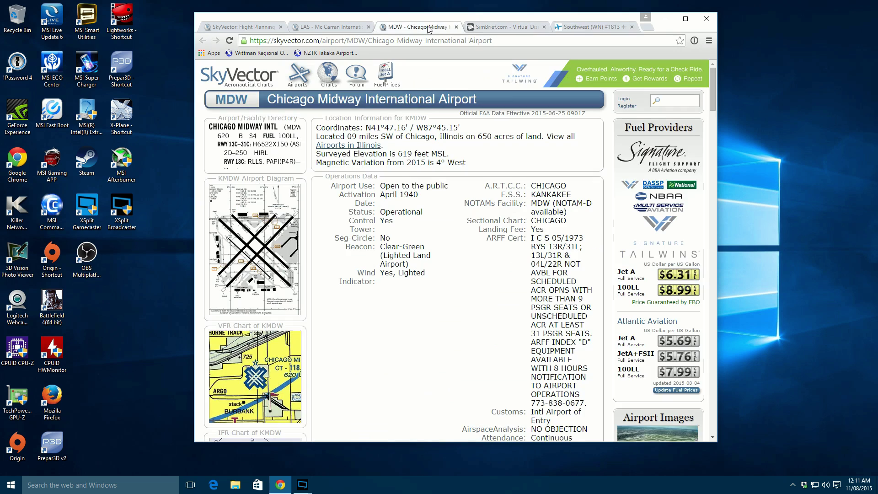
{"action": "left_click", "coordinate": [352, 27]}
{"action": "scroll", "coordinate": [447, 287], "scroll_direction": "up", "scroll_amount": 1}
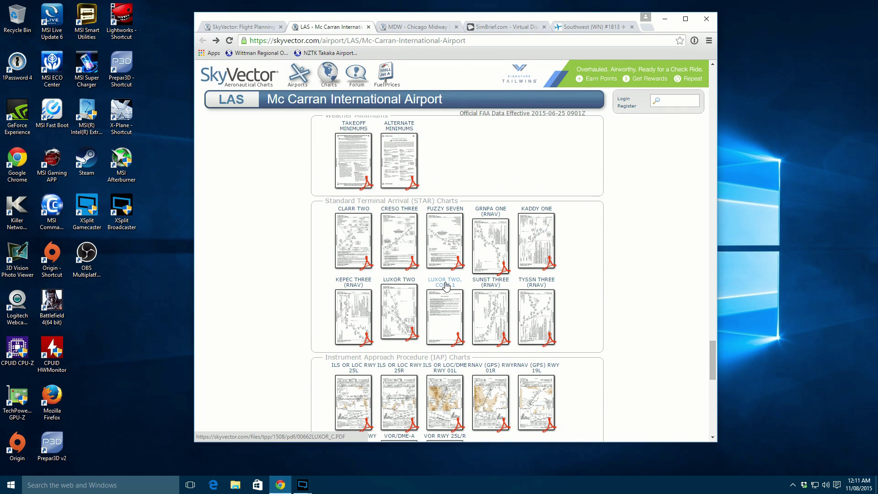
{"action": "scroll", "coordinate": [444, 261], "scroll_direction": "up", "scroll_amount": 2}
{"action": "scroll", "coordinate": [430, 257], "scroll_direction": "down", "scroll_amount": 9}
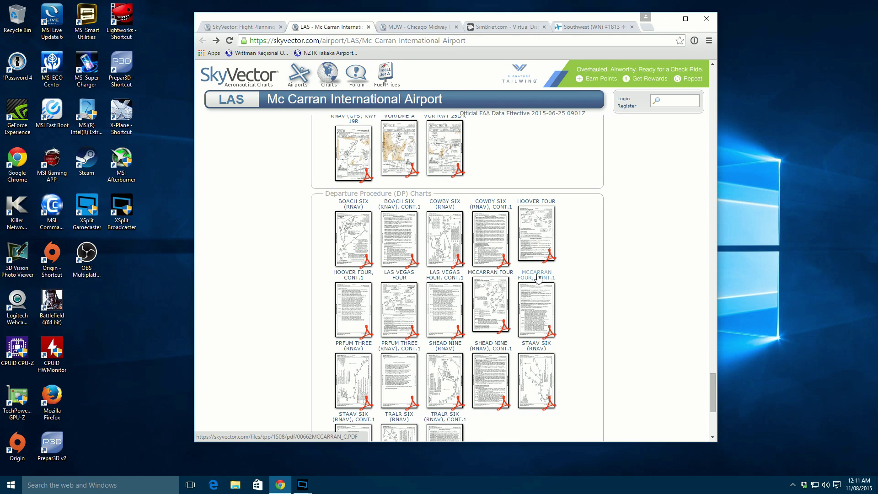
{"action": "scroll", "coordinate": [526, 279], "scroll_direction": "down", "scroll_amount": 1}
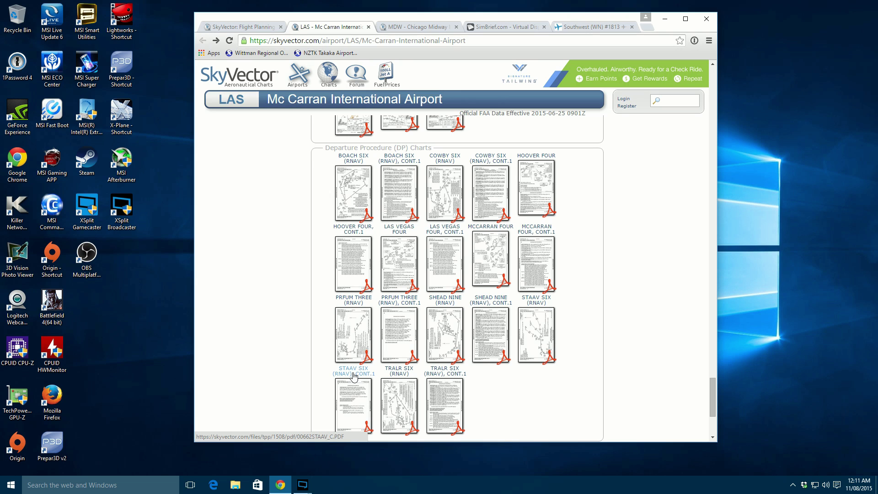
Open the STAAV SIX (RNAV) chart, rotate it clockwise, and zoom in three times.
{"action": "left_click", "coordinate": [541, 335]}
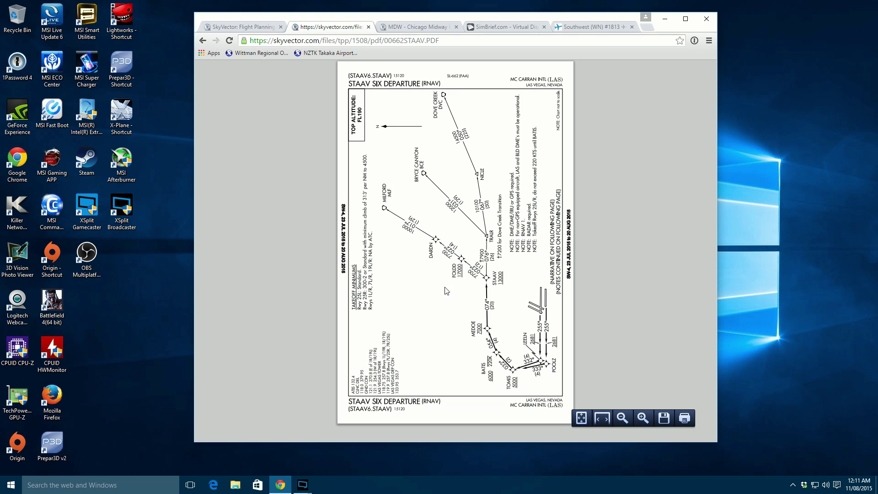
{"action": "right_click", "coordinate": [434, 276]}
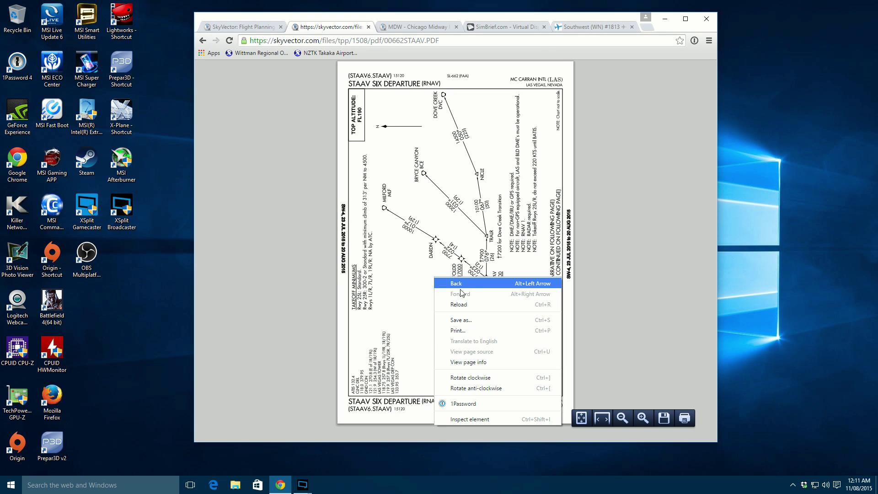
{"action": "left_click", "coordinate": [482, 377]}
{"action": "left_click", "coordinate": [643, 417]}
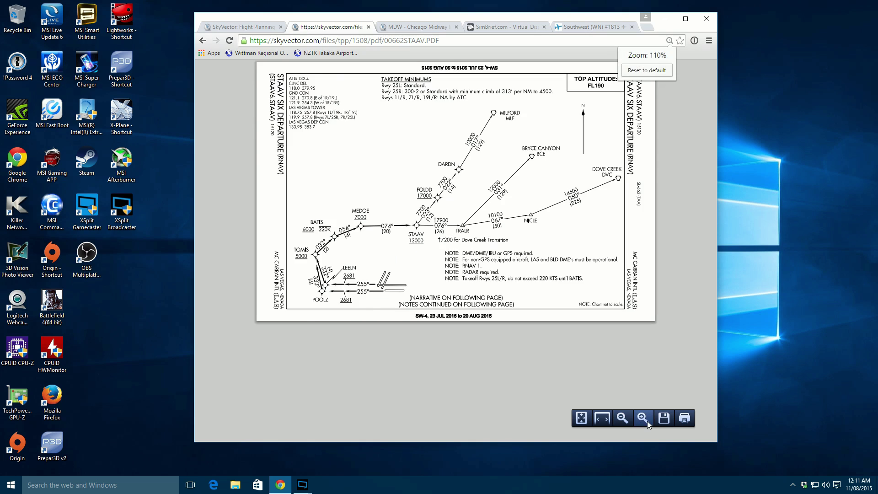
{"action": "left_click", "coordinate": [643, 417]}
{"action": "left_click", "coordinate": [643, 417]}
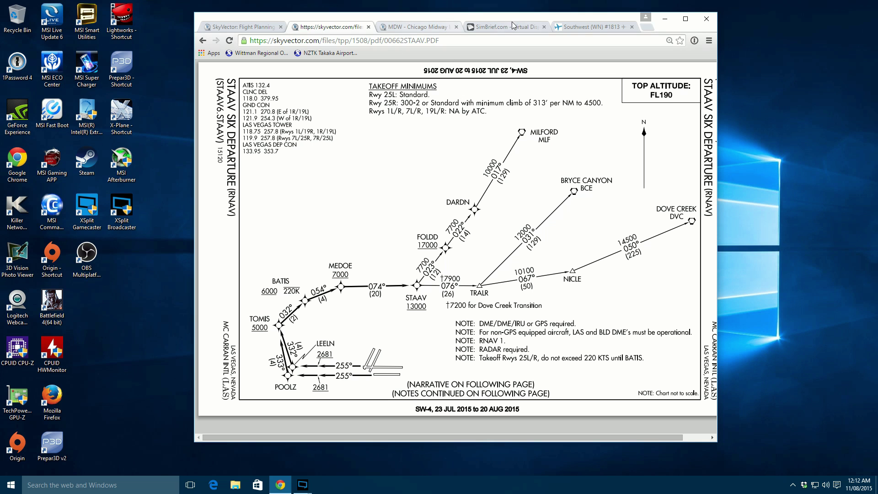
Highlight STAAV in the FlightAware filed route, then return to the STAAV SIX chart.
{"action": "left_click", "coordinate": [588, 26]}
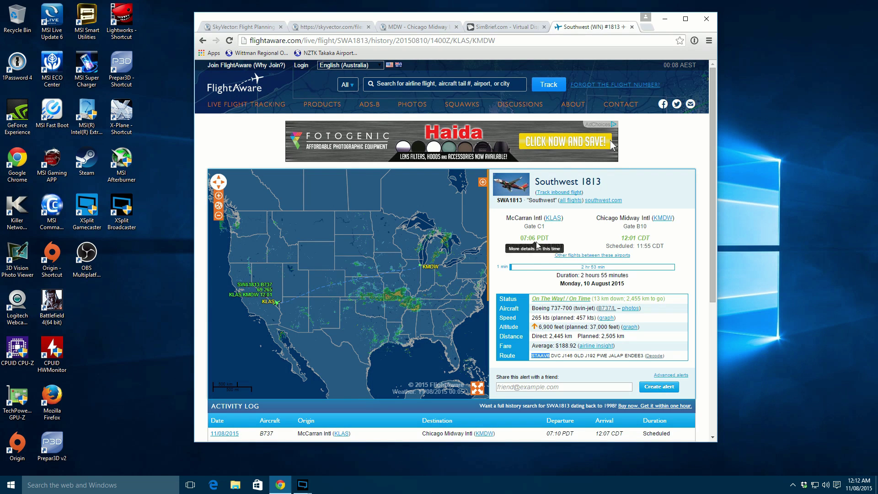
{"action": "left_click", "coordinate": [554, 355]}
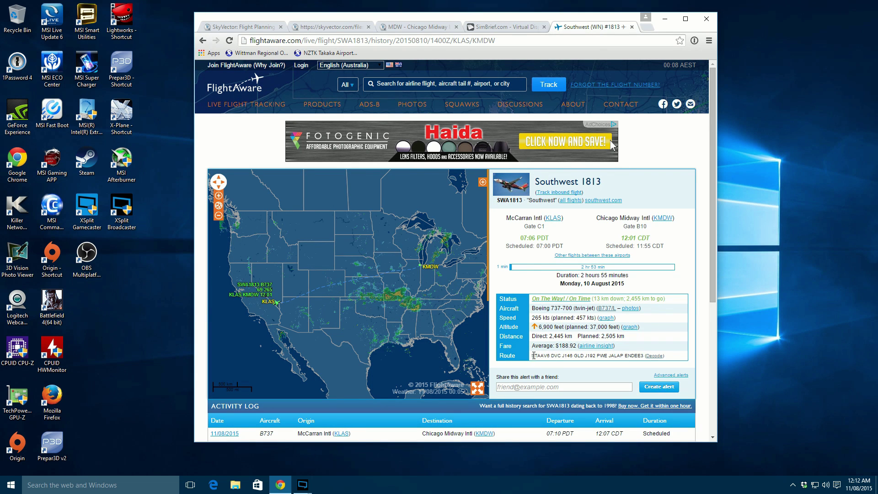
{"action": "left_click_drag", "start_coordinate": [532, 356], "coordinate": [558, 356]}
{"action": "left_click", "coordinate": [478, 30]}
{"action": "left_click", "coordinate": [270, 26]}
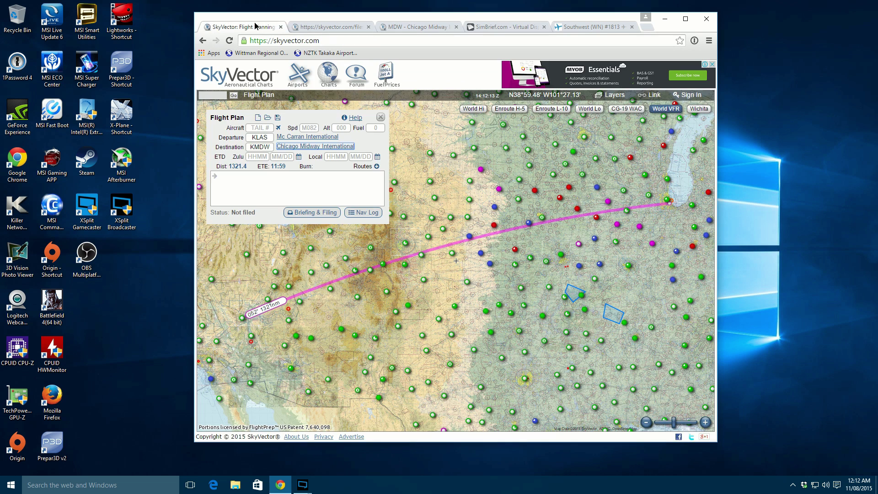
{"action": "left_click", "coordinate": [325, 27]}
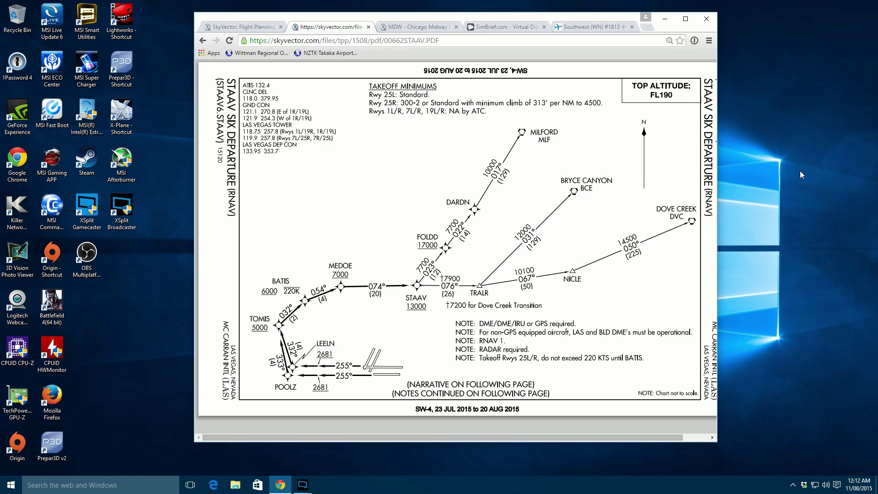
Read the STAAV SIX chart notes, highlighting the takeoff speed restriction note.
{"action": "left_click_drag", "start_coordinate": [479, 323], "coordinate": [637, 359]}
{"action": "left_click", "coordinate": [574, 369]}
{"action": "left_click_drag", "start_coordinate": [505, 358], "coordinate": [643, 359]}
{"action": "left_click", "coordinate": [643, 359]}
{"action": "left_click", "coordinate": [425, 25]}
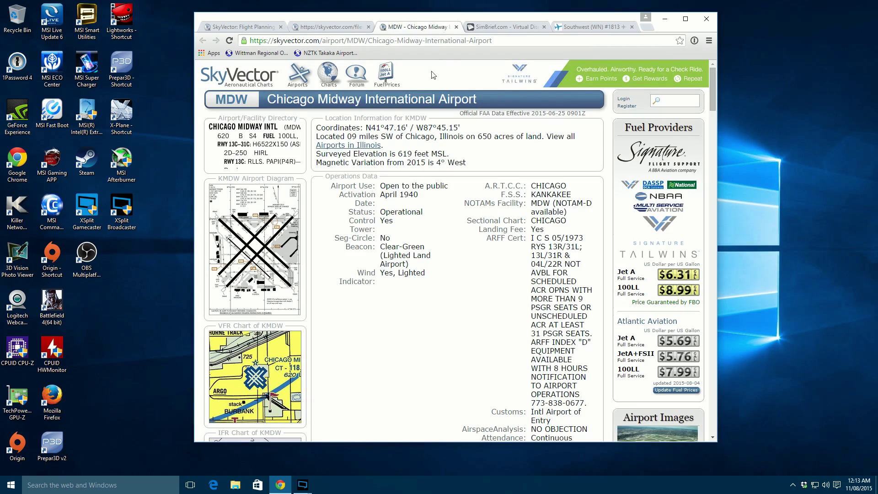
{"action": "scroll", "coordinate": [428, 183], "scroll_direction": "down", "scroll_amount": 7}
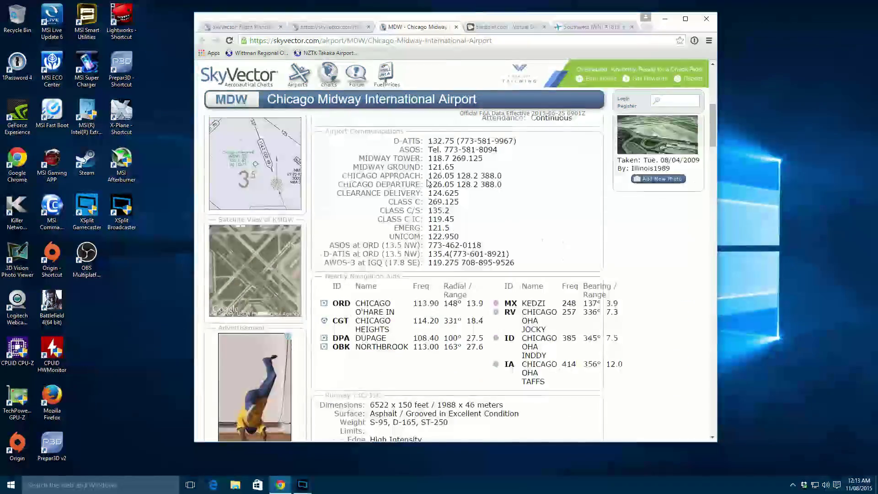
{"action": "scroll", "coordinate": [428, 183], "scroll_direction": "down", "scroll_amount": 15}
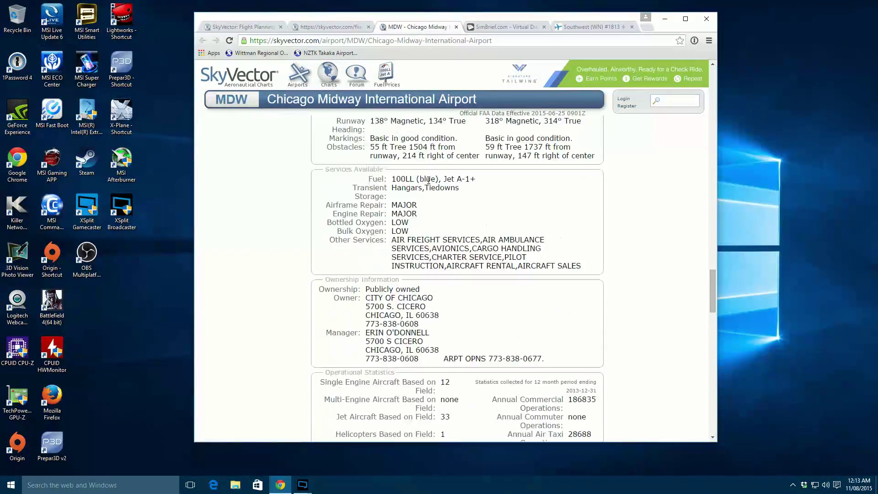
{"action": "scroll", "coordinate": [429, 180], "scroll_direction": "down", "scroll_amount": 12}
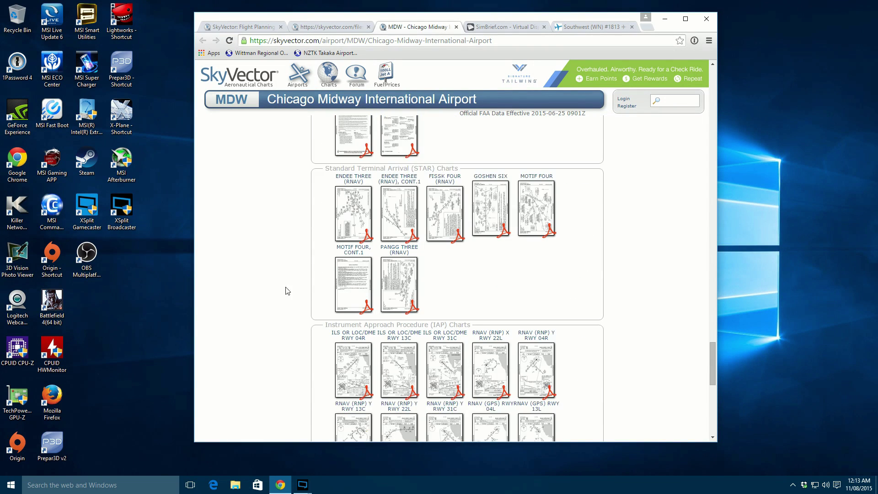
{"action": "scroll", "coordinate": [292, 293], "scroll_direction": "down", "scroll_amount": 2}
{"action": "scroll", "coordinate": [310, 294], "scroll_direction": "down", "scroll_amount": 8}
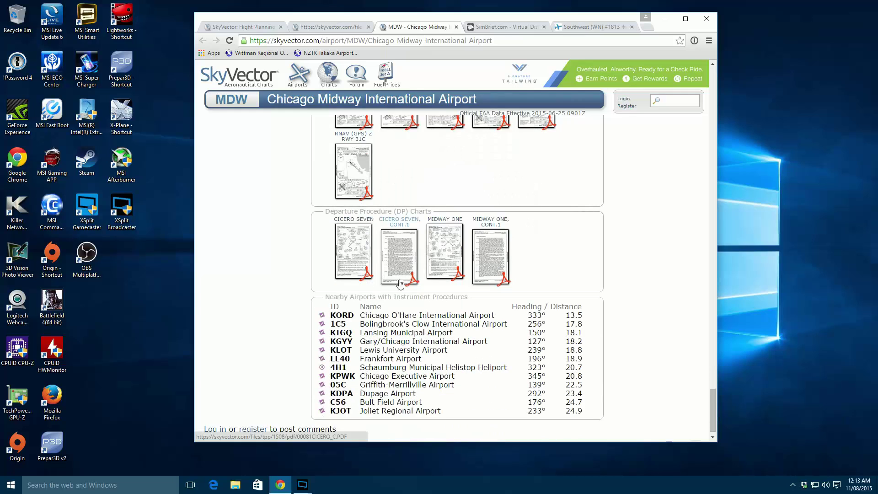
{"action": "scroll", "coordinate": [400, 284], "scroll_direction": "up", "scroll_amount": 10}
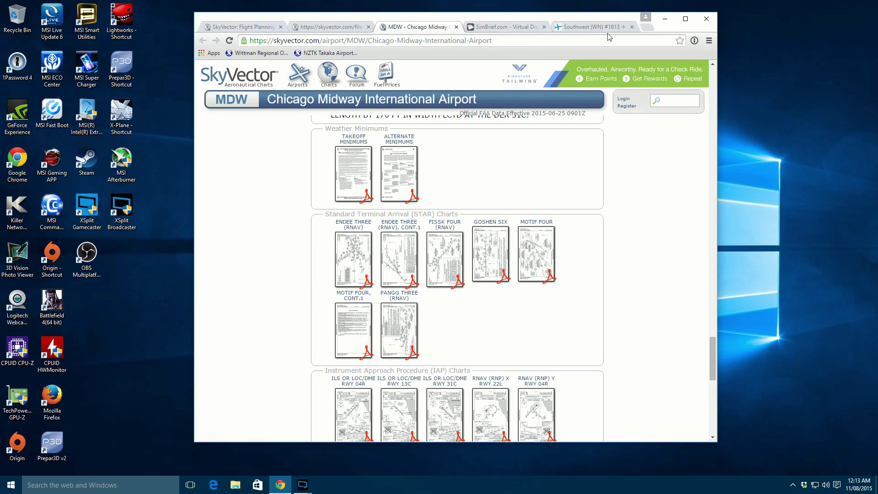
{"action": "left_click", "coordinate": [594, 27]}
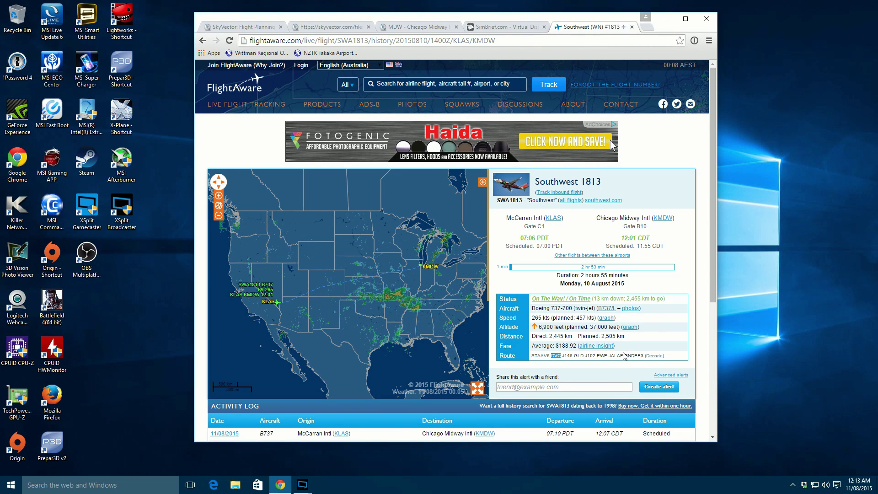
{"action": "left_click", "coordinate": [420, 27]}
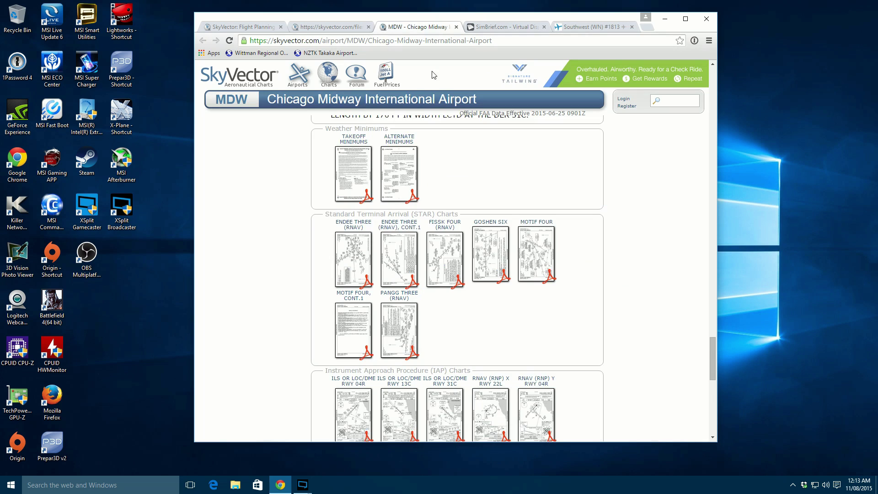
{"action": "scroll", "coordinate": [435, 216], "scroll_direction": "down", "scroll_amount": 3}
{"action": "scroll", "coordinate": [439, 246], "scroll_direction": "up", "scroll_amount": 2}
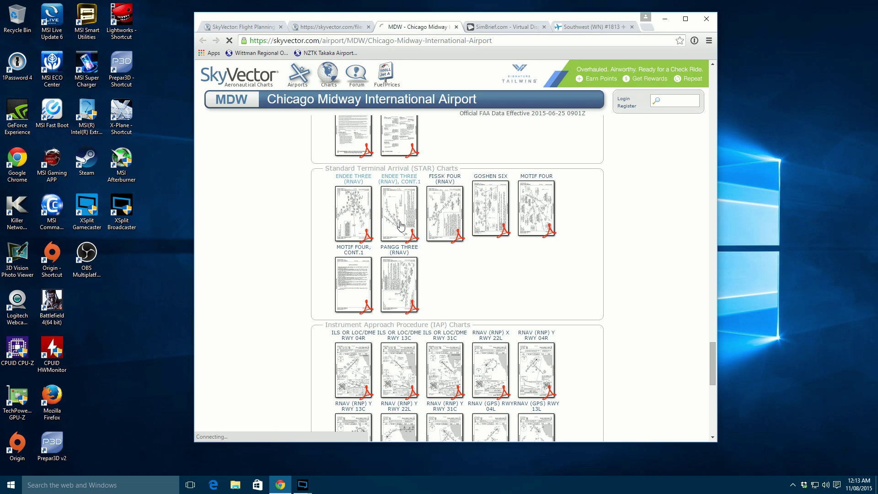
Open the ENDEE THREE (RNAV) chart, rotate it to landscape, and zoom in, then back one step.
{"action": "left_click", "coordinate": [358, 224]}
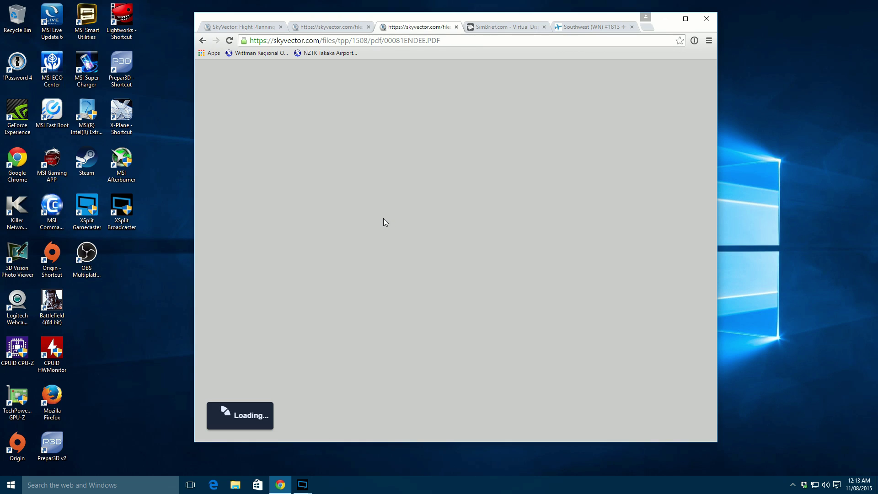
{"action": "right_click", "coordinate": [483, 219]}
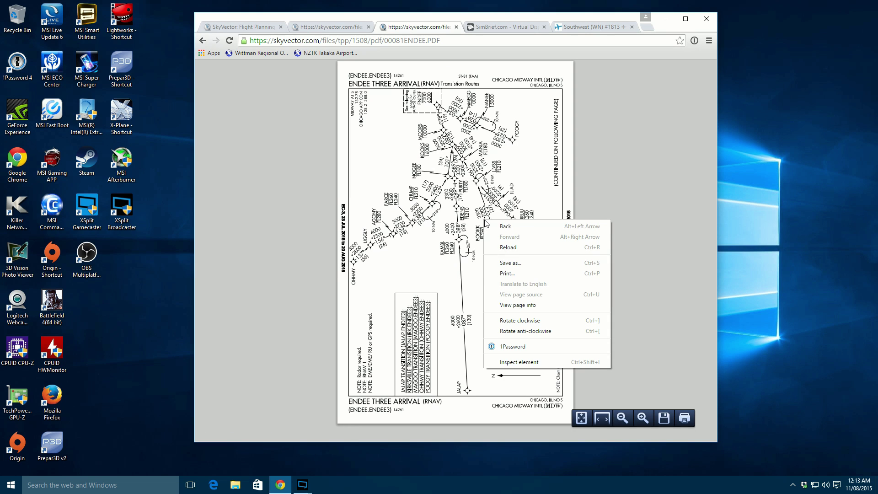
{"action": "left_click", "coordinate": [531, 320]}
{"action": "left_click", "coordinate": [642, 418]}
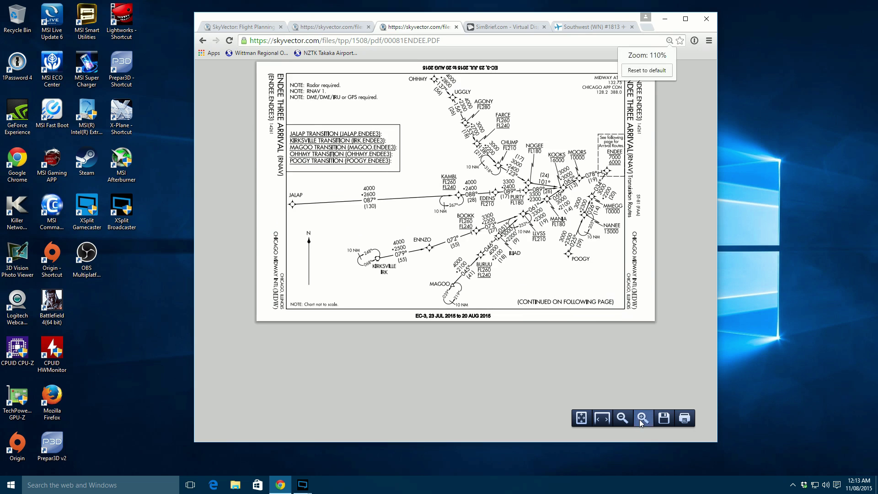
{"action": "left_click", "coordinate": [640, 418]}
{"action": "left_click", "coordinate": [640, 418]}
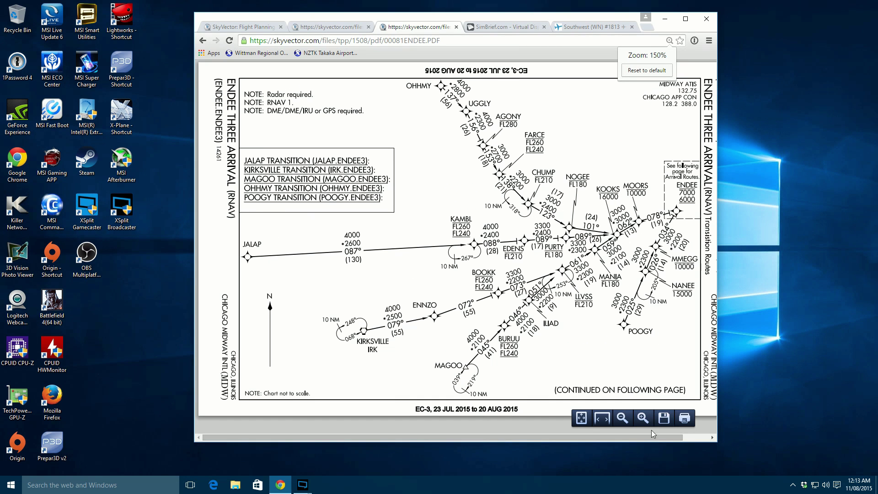
{"action": "left_click", "coordinate": [623, 418]}
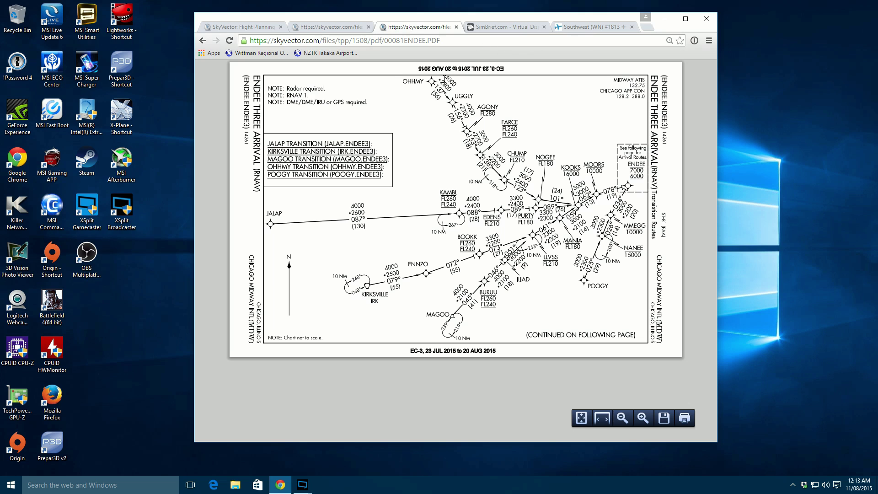
Compare the FlightAware filed route, then return to the ENDEE arrival chart.
{"action": "left_click", "coordinate": [567, 30]}
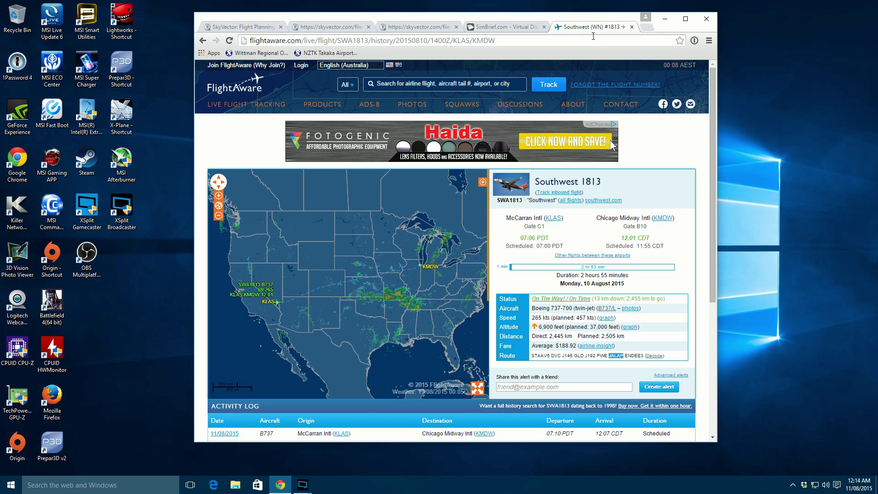
{"action": "left_click", "coordinate": [503, 27]}
{"action": "left_click", "coordinate": [451, 28]}
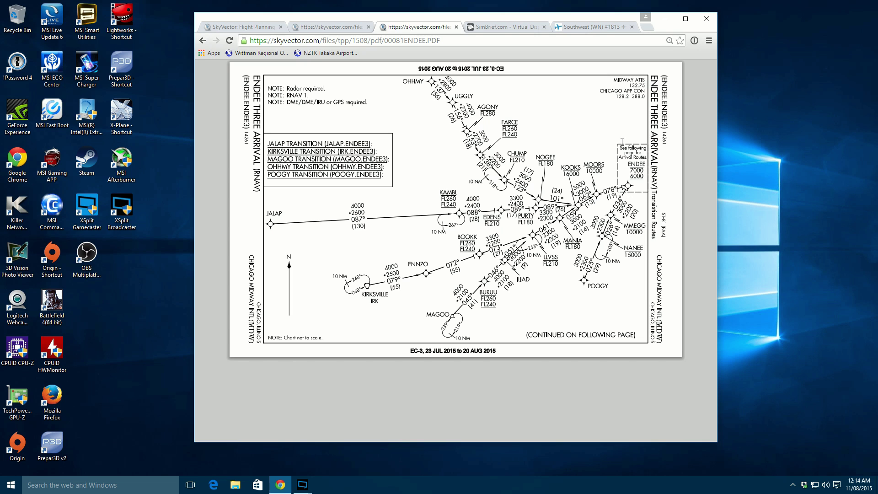
Glance at the STAAV and ENDEE chart tabs, then go back to the Midway charts page.
{"action": "left_click", "coordinate": [336, 29]}
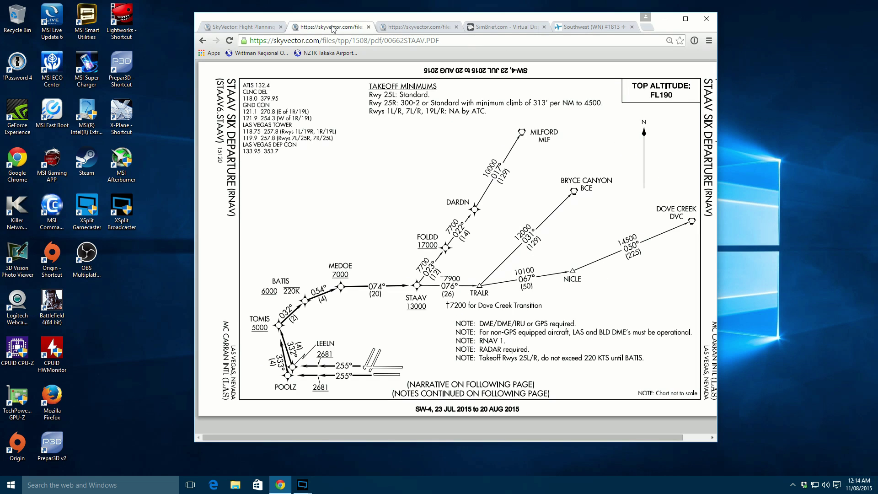
{"action": "left_click", "coordinate": [398, 28]}
{"action": "left_click", "coordinate": [201, 42]}
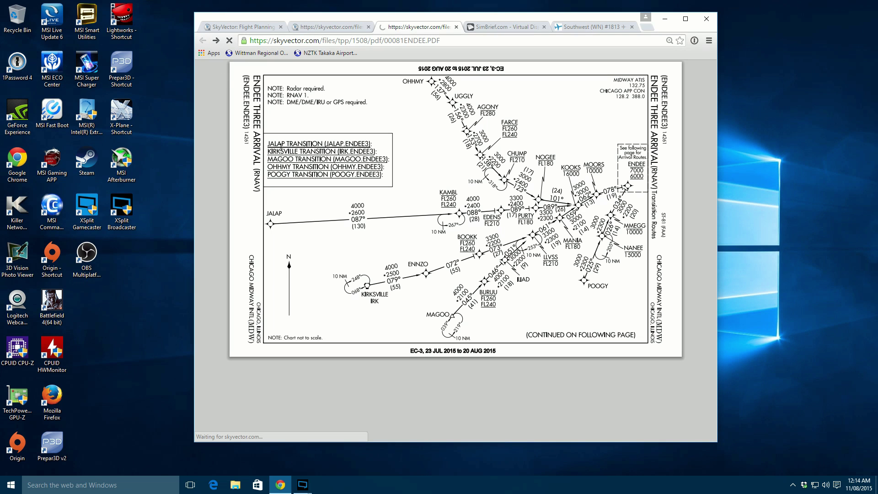
Scroll to the STAR charts and bring up link options for ENDEE THREE CONT.1.
{"action": "scroll", "coordinate": [431, 238], "scroll_direction": "down", "scroll_amount": 2}
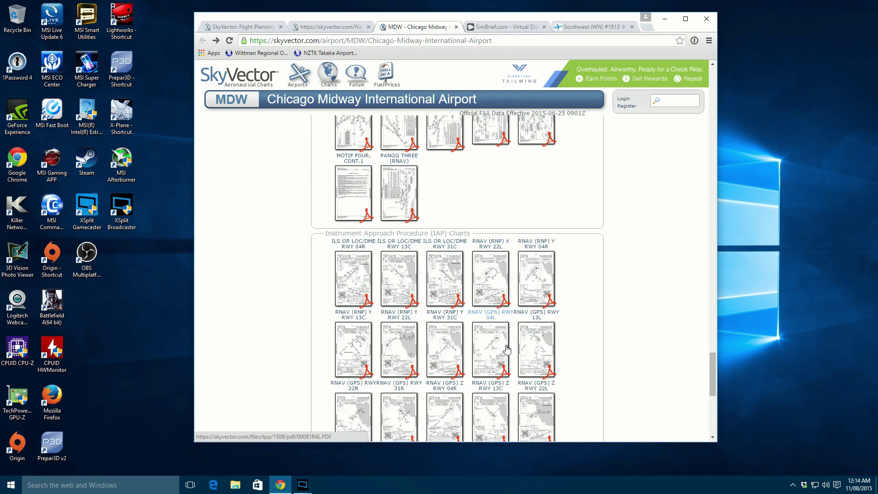
{"action": "scroll", "coordinate": [503, 343], "scroll_direction": "down", "scroll_amount": 2}
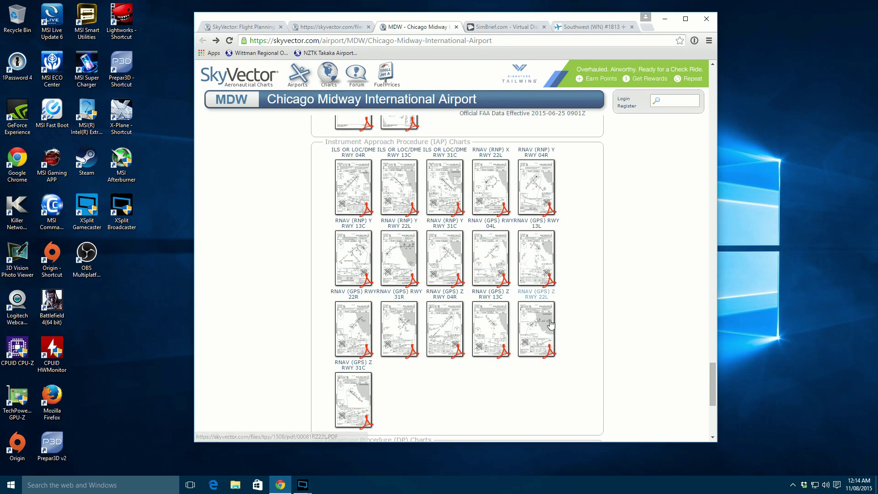
{"action": "scroll", "coordinate": [548, 334], "scroll_direction": "down", "scroll_amount": 4}
{"action": "scroll", "coordinate": [549, 334], "scroll_direction": "up", "scroll_amount": 4}
{"action": "scroll", "coordinate": [549, 333], "scroll_direction": "down", "scroll_amount": 4}
{"action": "scroll", "coordinate": [548, 334], "scroll_direction": "up", "scroll_amount": 9}
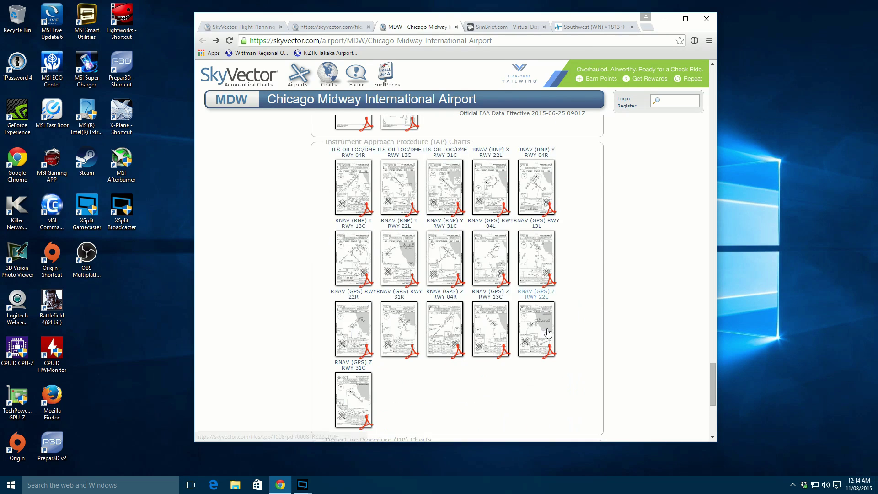
{"action": "scroll", "coordinate": [549, 332], "scroll_direction": "down", "scroll_amount": 4}
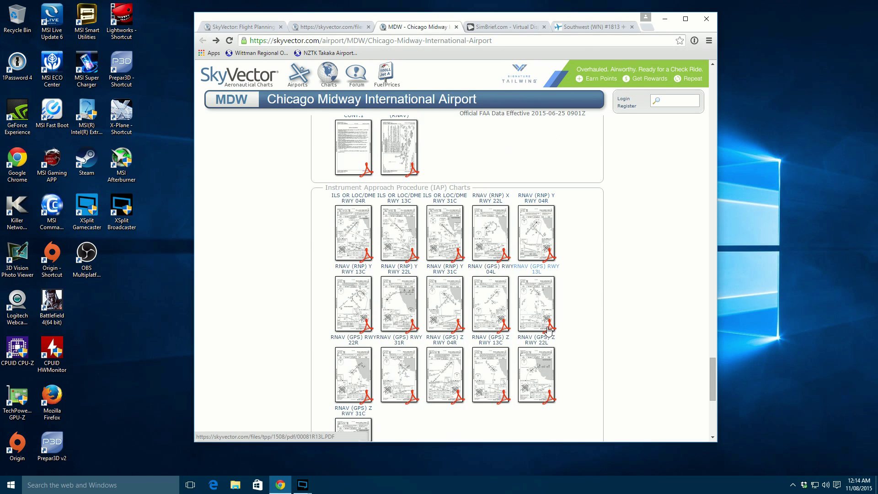
{"action": "scroll", "coordinate": [548, 329], "scroll_direction": "down", "scroll_amount": 4}
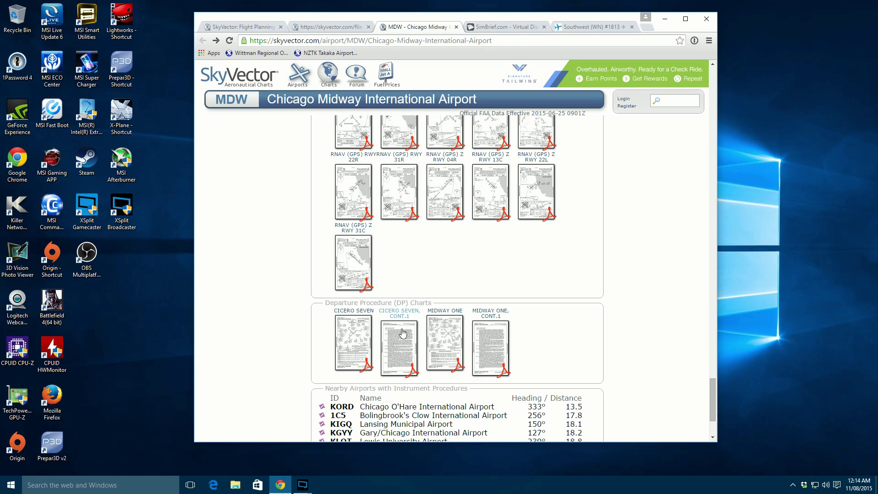
{"action": "scroll", "coordinate": [346, 326], "scroll_direction": "up", "scroll_amount": 1}
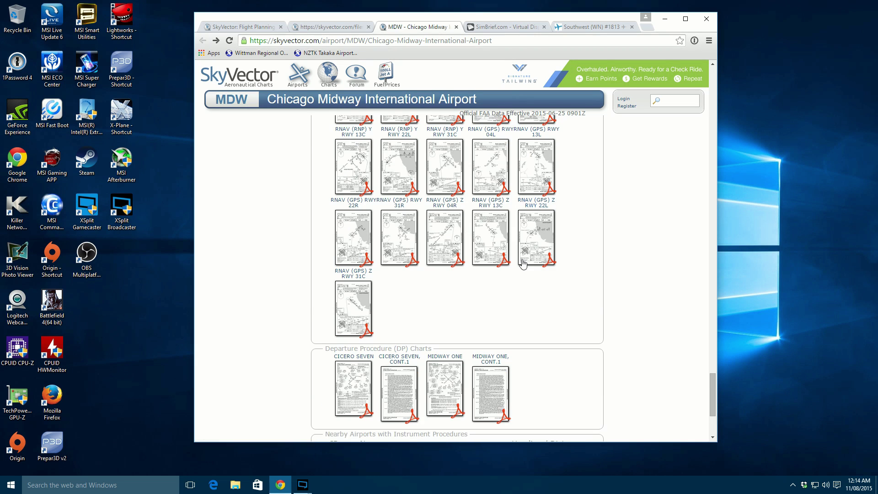
{"action": "scroll", "coordinate": [526, 272], "scroll_direction": "up", "scroll_amount": 6}
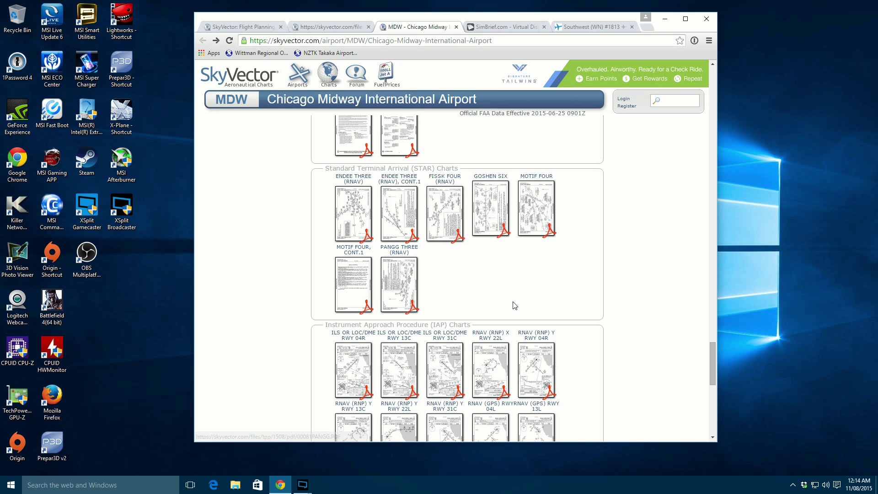
{"action": "right_click", "coordinate": [408, 211]}
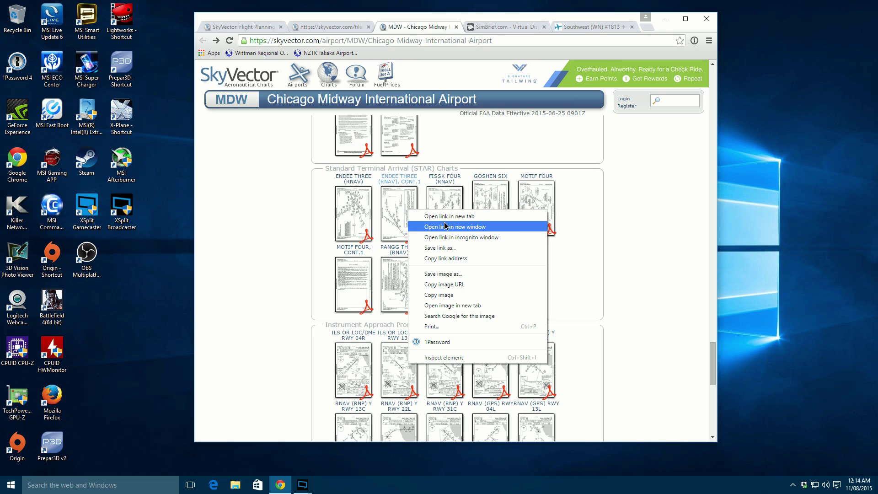
Open the ENDEE THREE (RNAV) chart in a new tab and rotate the arrival routes page to landscape.
{"action": "left_click", "coordinate": [445, 216]}
{"action": "right_click", "coordinate": [352, 221]}
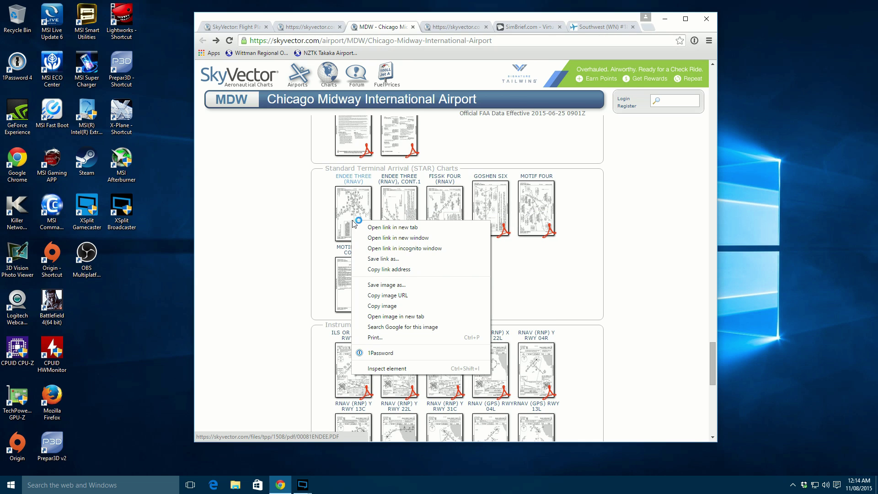
{"action": "left_click", "coordinate": [371, 228]}
{"action": "left_click", "coordinate": [419, 27]}
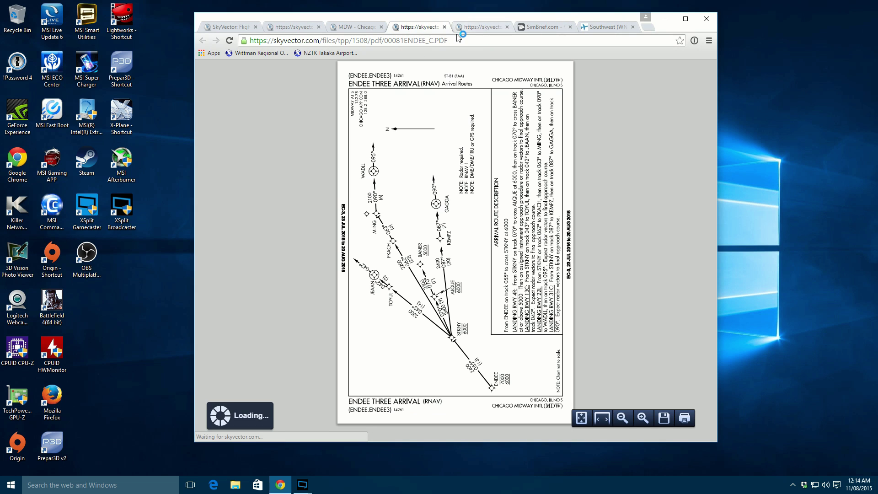
{"action": "right_click", "coordinate": [470, 155]}
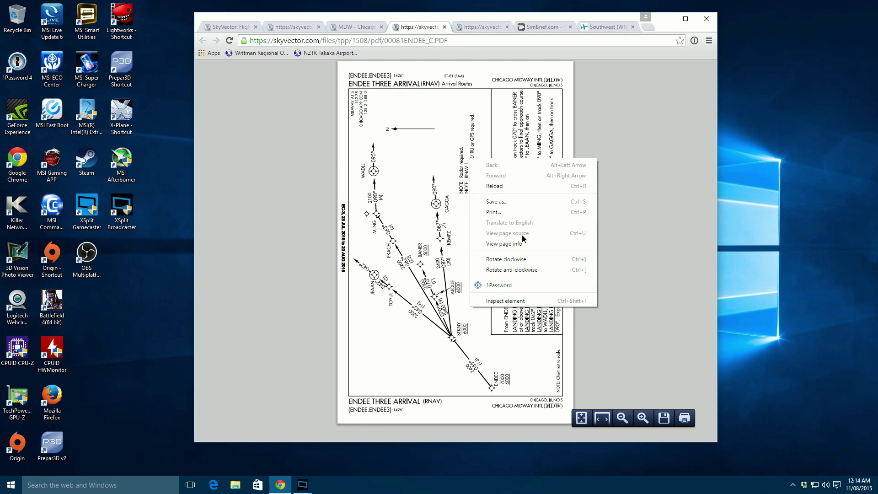
{"action": "left_click", "coordinate": [526, 259]}
{"action": "scroll", "coordinate": [643, 398], "scroll_direction": "up", "scroll_amount": 2}
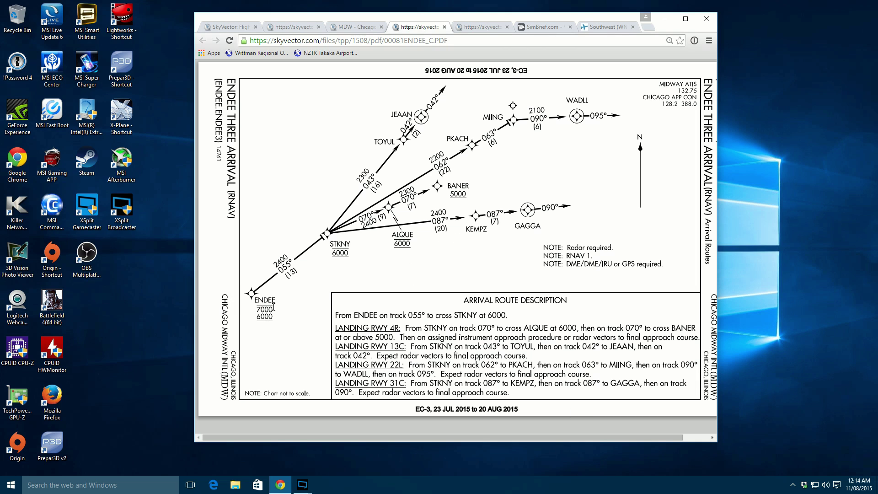
Rotate the ENDEE transition routes chart to landscape, enlarge it three steps, then return to the arrival routes page.
{"action": "left_click", "coordinate": [473, 36]}
{"action": "right_click", "coordinate": [465, 241]}
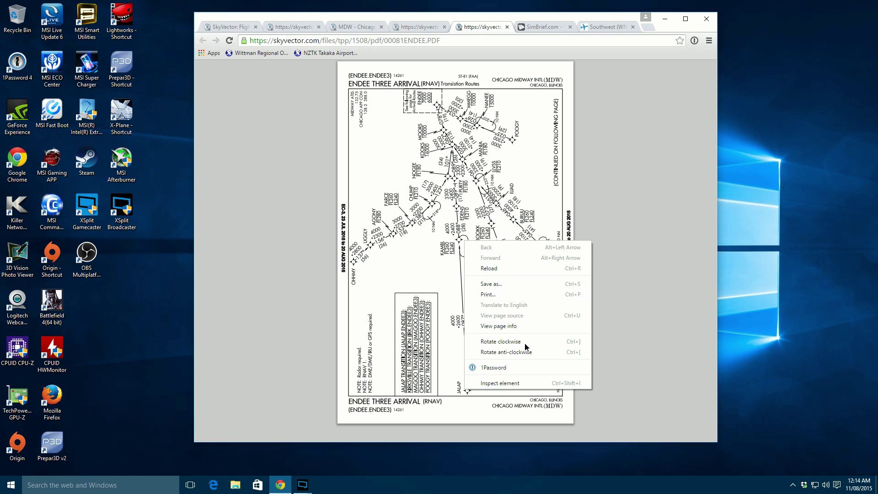
{"action": "left_click", "coordinate": [504, 342]}
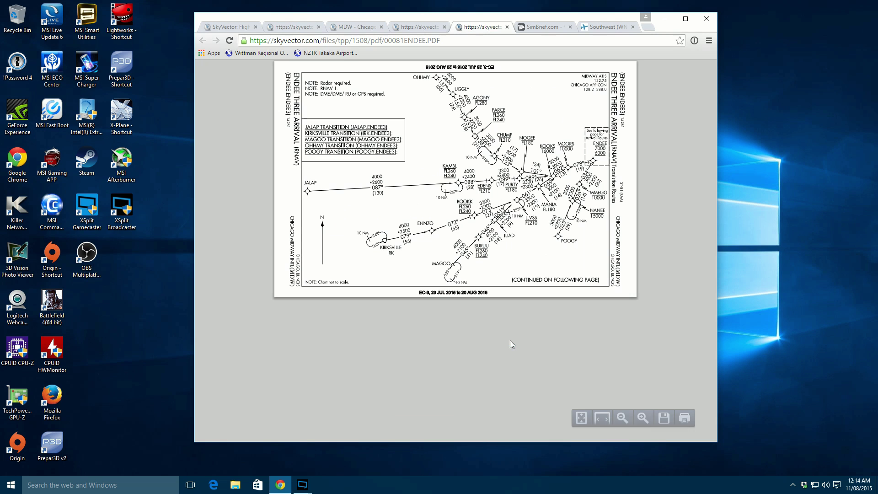
{"action": "left_click", "coordinate": [643, 417]}
{"action": "left_click", "coordinate": [643, 417]}
{"action": "left_click", "coordinate": [642, 417]}
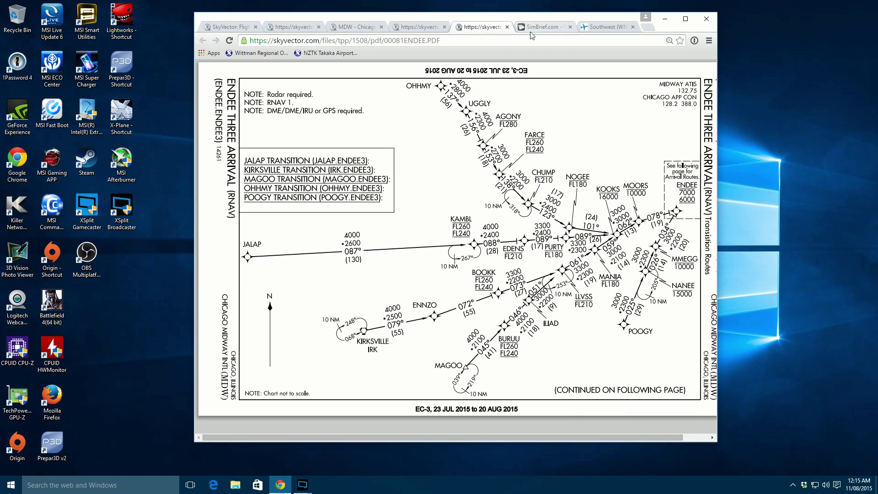
{"action": "left_click", "coordinate": [412, 26]}
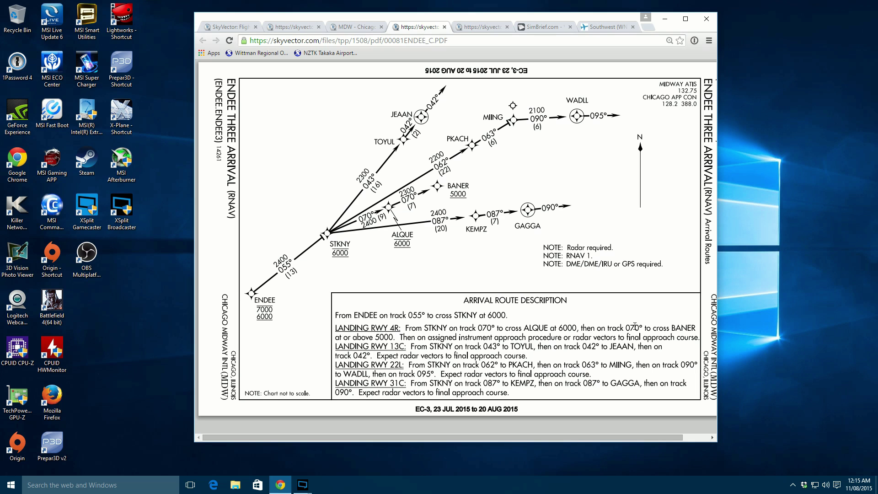
Highlight the arrival route descriptions for landing runways 4R and 31C and the radar vectors instruction.
{"action": "left_click_drag", "start_coordinate": [428, 337], "coordinate": [645, 329]}
{"action": "left_click", "coordinate": [626, 355]}
{"action": "left_click_drag", "start_coordinate": [429, 377], "coordinate": [582, 375]}
{"action": "left_click_drag", "start_coordinate": [359, 393], "coordinate": [500, 395]}
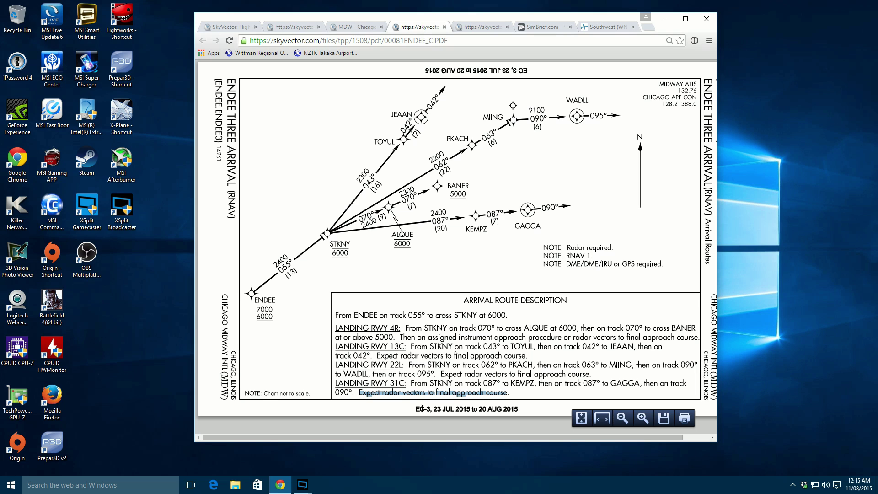
{"action": "left_click", "coordinate": [404, 392]}
{"action": "left_click_drag", "start_coordinate": [335, 384], "coordinate": [509, 393]}
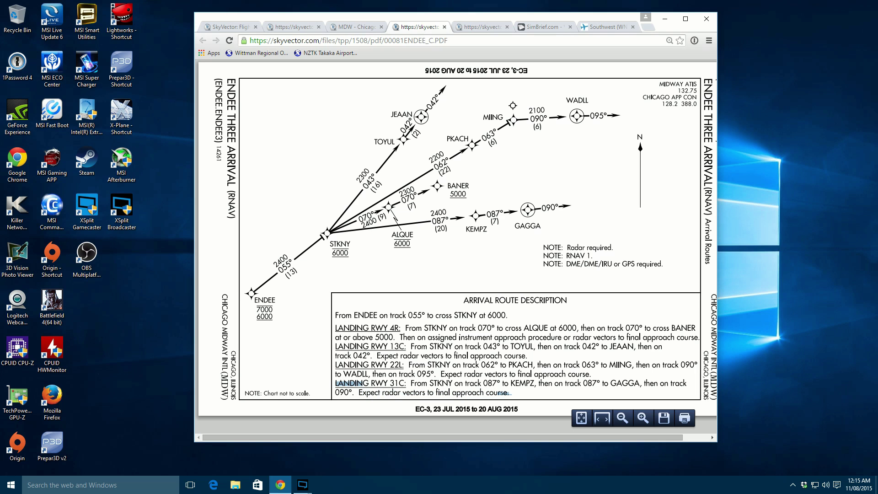
{"action": "left_click", "coordinate": [503, 393]}
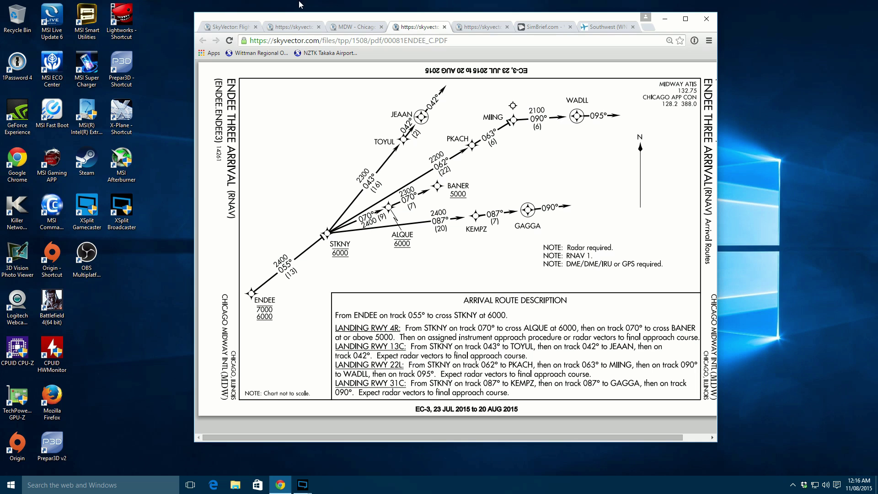
Look through the flight plan map, STAAV departure, Midway charts and ENDEE chart tabs before returning to SimBrief.
{"action": "left_click", "coordinate": [231, 27]}
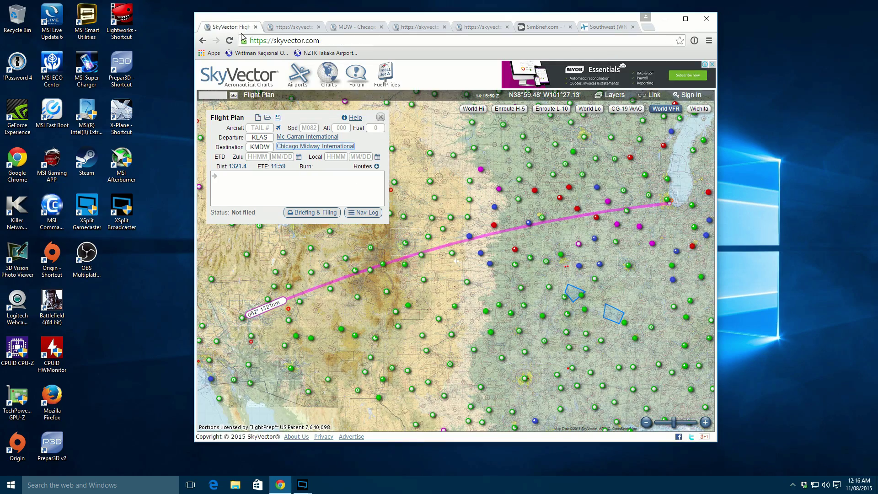
{"action": "left_click", "coordinate": [284, 28]}
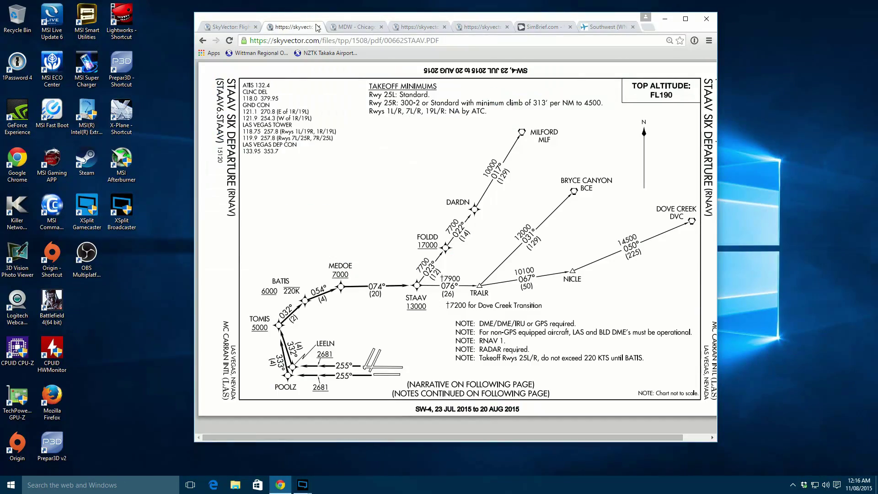
{"action": "left_click", "coordinate": [234, 29]}
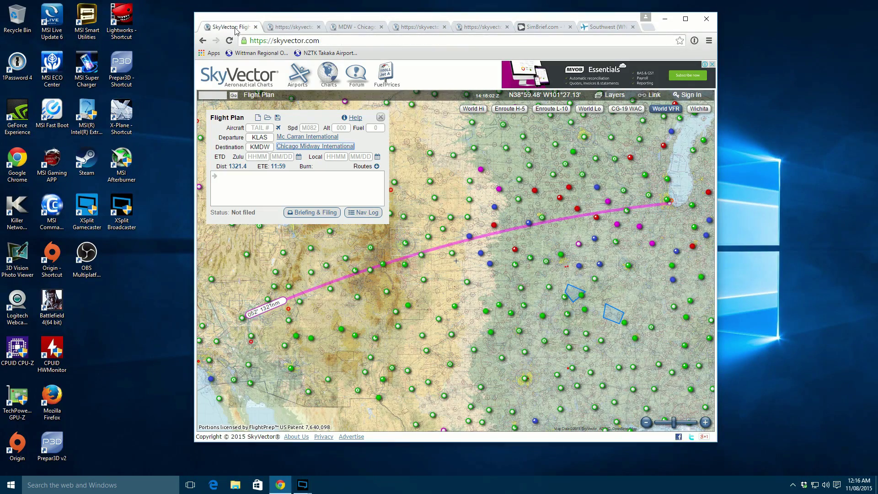
{"action": "left_click", "coordinate": [347, 29]}
{"action": "left_click", "coordinate": [419, 27]}
{"action": "left_click", "coordinate": [481, 28]}
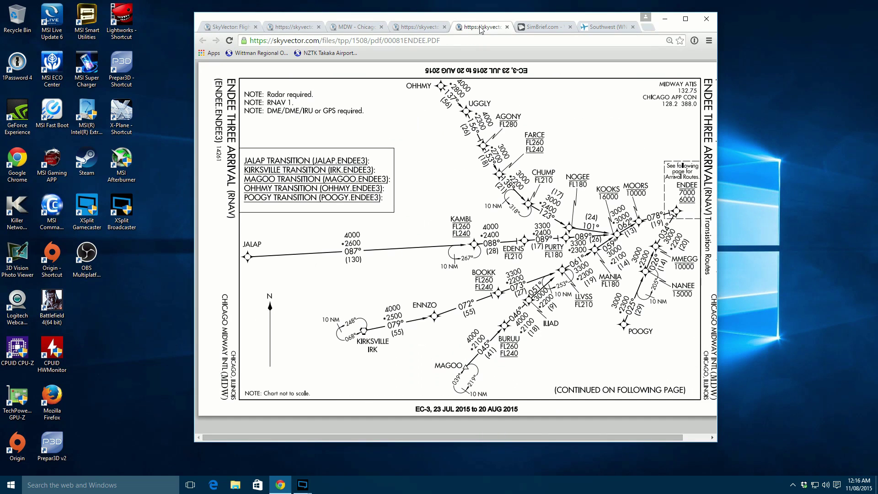
{"action": "left_click", "coordinate": [542, 27]}
Open the Integrated Dispatch System's Create New Flight form, glancing at the Southwest flight on FlightAware.
{"action": "scroll", "coordinate": [512, 237], "scroll_direction": "down", "scroll_amount": 2}
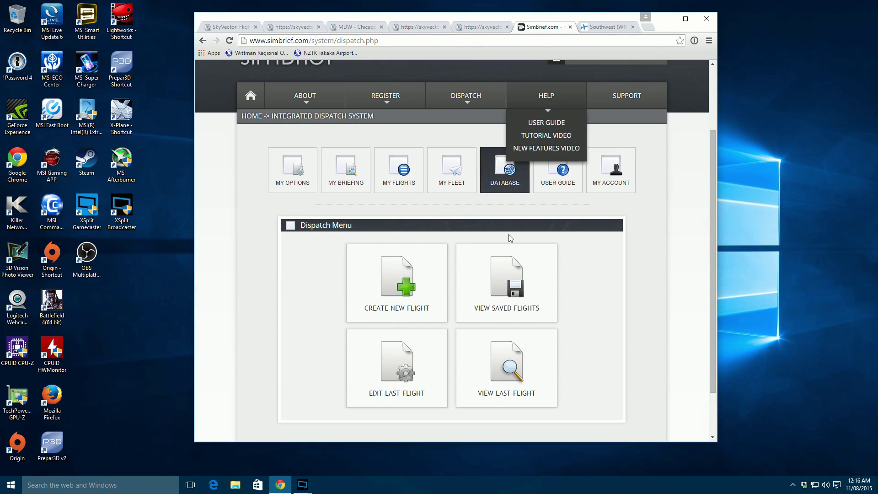
{"action": "scroll", "coordinate": [641, 300], "scroll_direction": "up", "scroll_amount": 2}
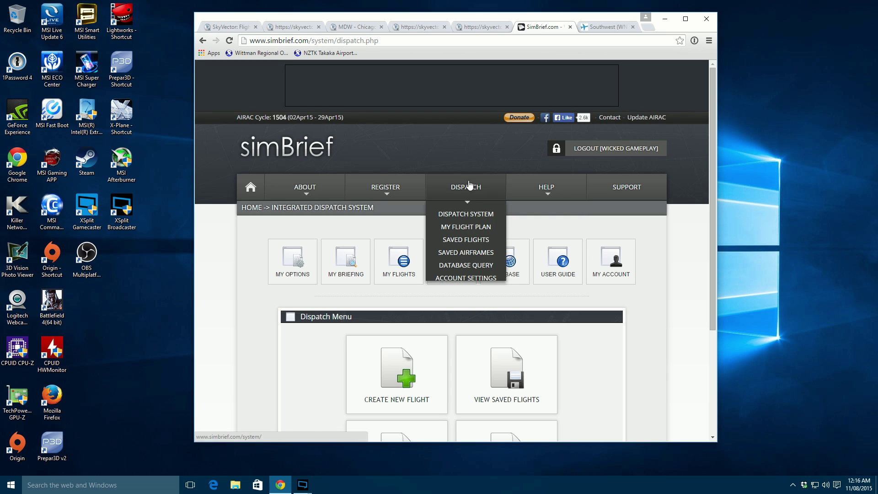
{"action": "left_click", "coordinate": [471, 221]}
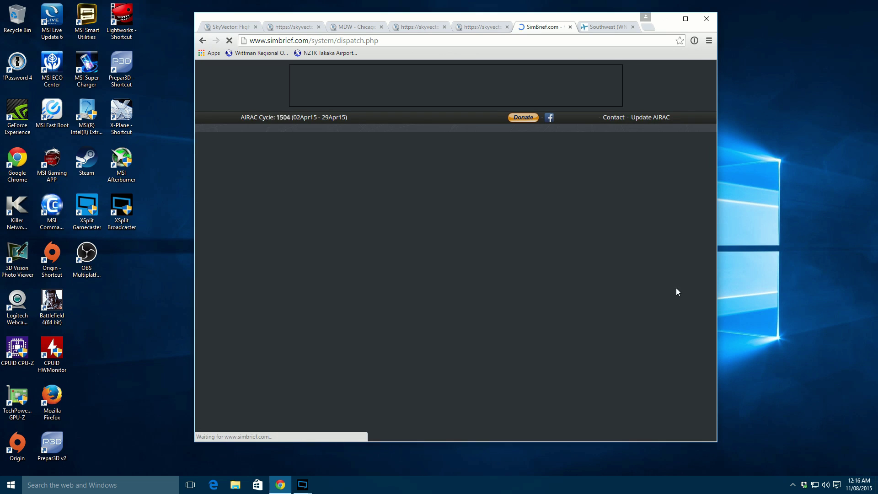
{"action": "scroll", "coordinate": [676, 288], "scroll_direction": "down", "scroll_amount": 1}
{"action": "left_click", "coordinate": [406, 328]}
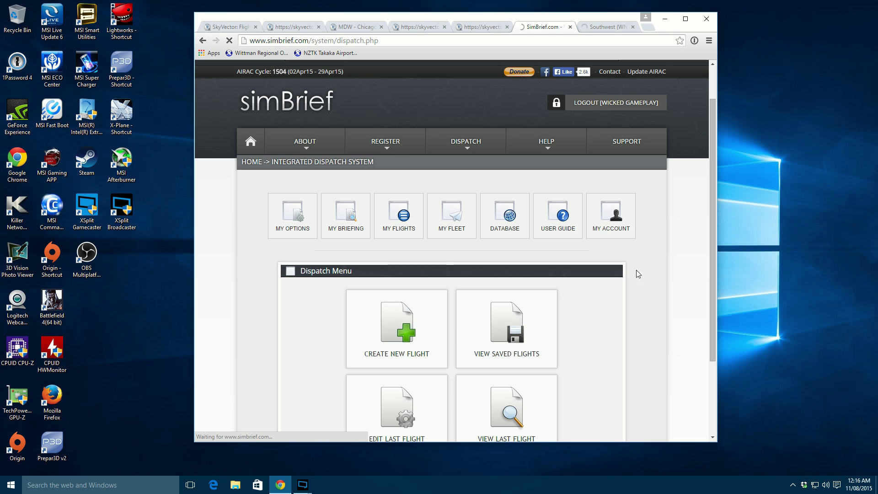
{"action": "left_click", "coordinate": [602, 29]}
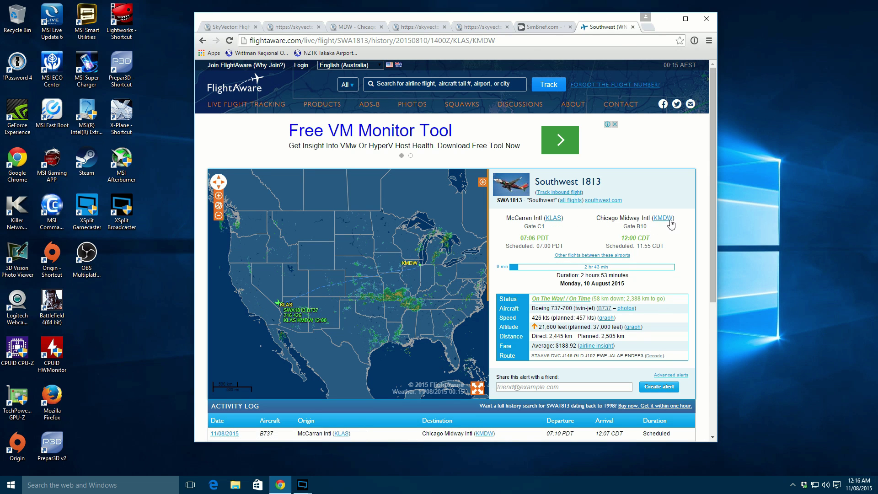
{"action": "left_click", "coordinate": [561, 27]}
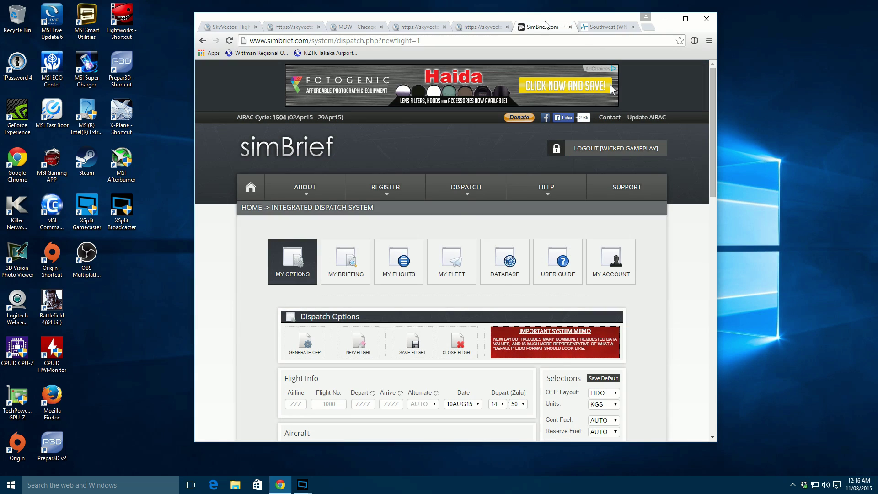
Enter KLAS as departure and KMDW as arrival, letting SimBrief fill in alternate KIND.
{"action": "left_click", "coordinate": [363, 358]}
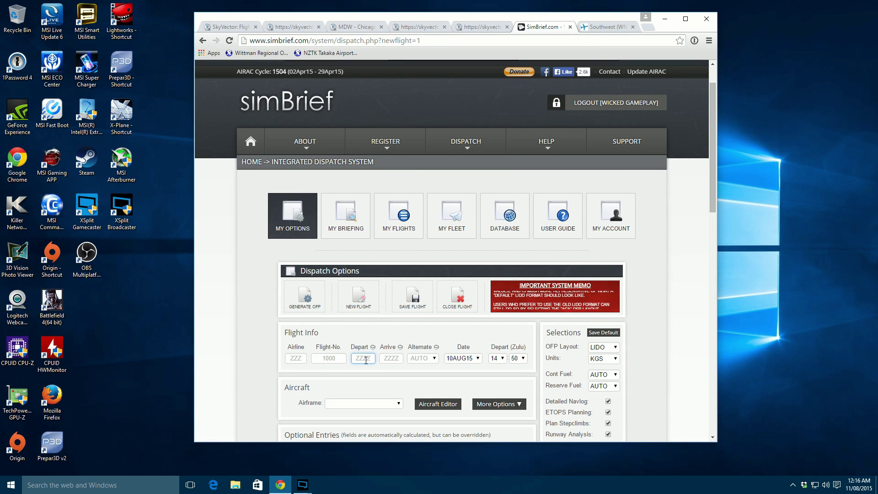
{"action": "type", "text": "KLAS"}
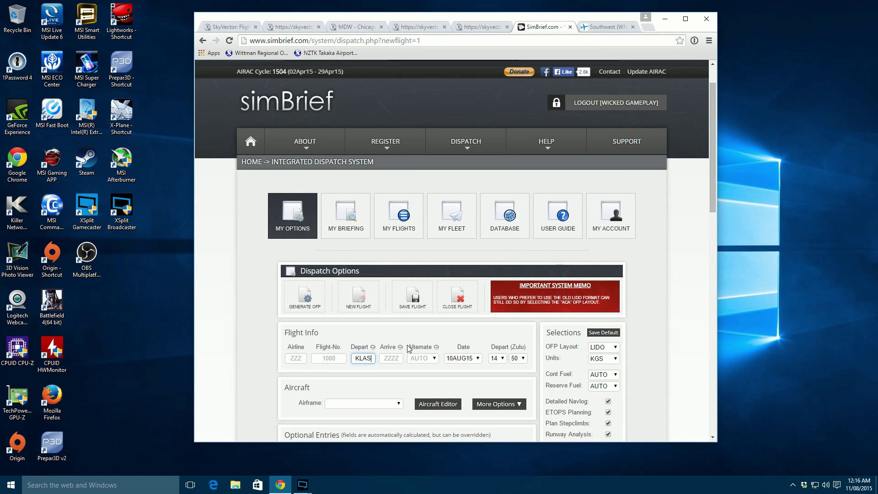
{"action": "key", "text": "Tab"}
{"action": "type", "text": "KMDW"}
{"action": "key", "text": "Tab"}
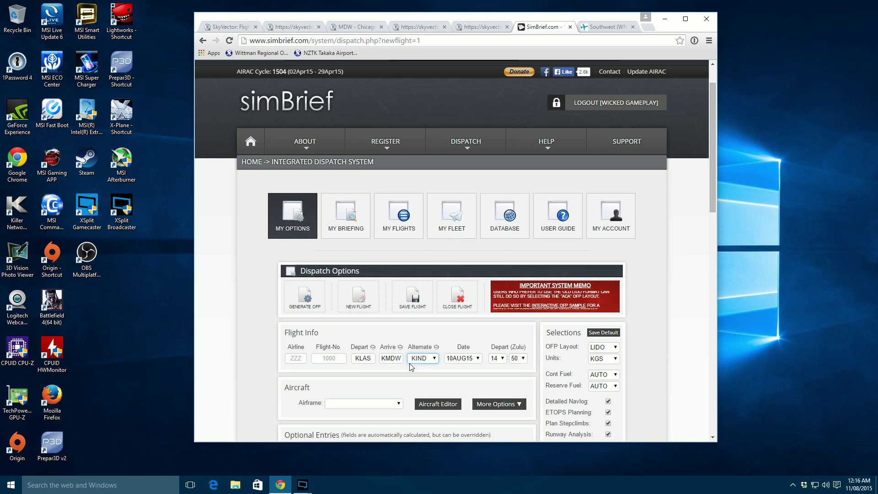
{"action": "scroll", "coordinate": [496, 370], "scroll_direction": "down", "scroll_amount": 1}
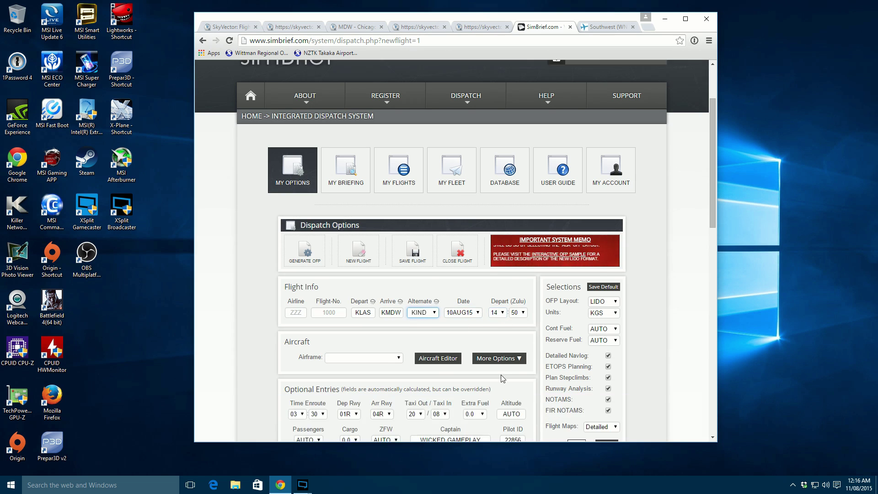
{"action": "scroll", "coordinate": [331, 345], "scroll_direction": "down", "scroll_amount": 1}
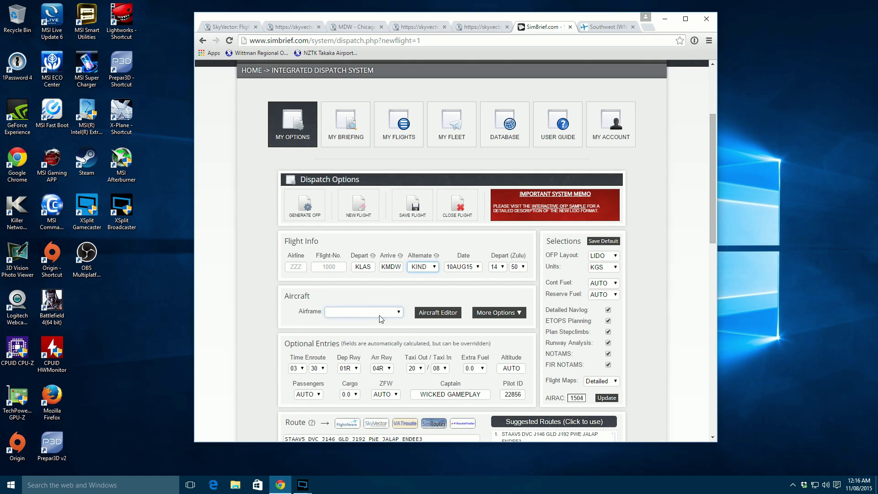
Pick A320 - A320-200 from the Airframe dropdown list.
{"action": "left_click", "coordinate": [363, 311]}
{"action": "scroll", "coordinate": [369, 362], "scroll_direction": "down", "scroll_amount": 5}
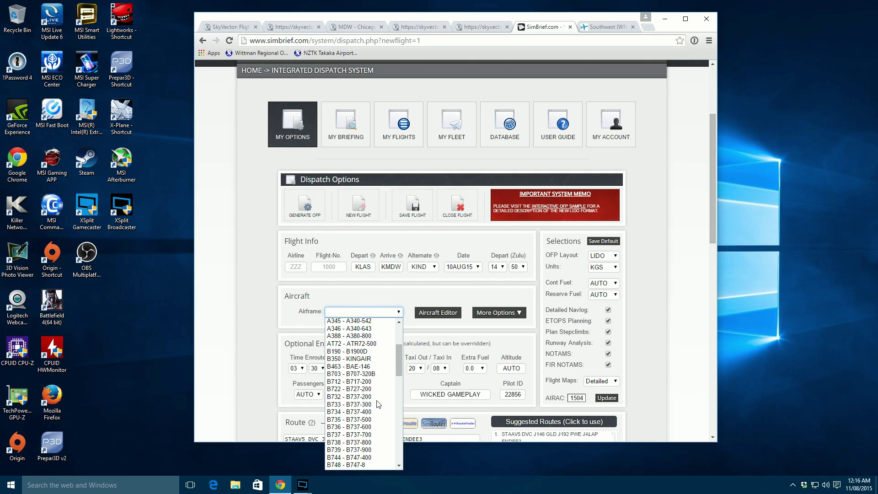
{"action": "scroll", "coordinate": [368, 365], "scroll_direction": "up", "scroll_amount": 5}
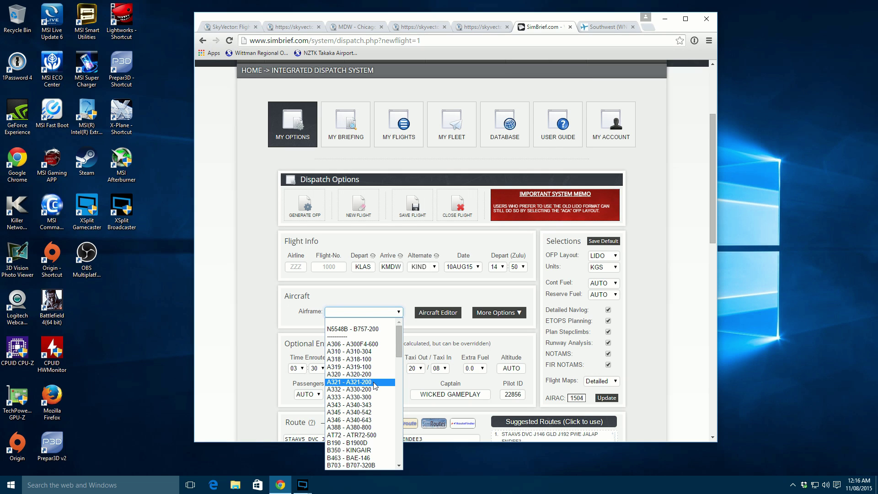
{"action": "scroll", "coordinate": [379, 434], "scroll_direction": "down", "scroll_amount": 7}
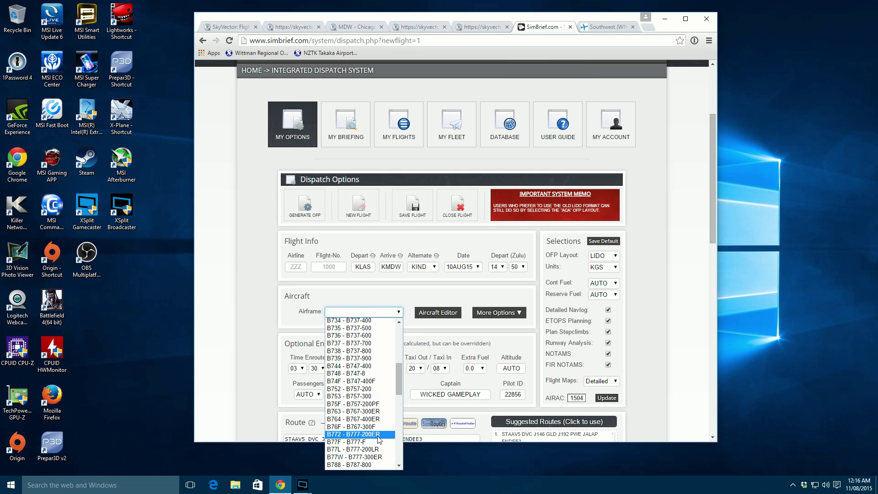
{"action": "scroll", "coordinate": [378, 412], "scroll_direction": "up", "scroll_amount": 8}
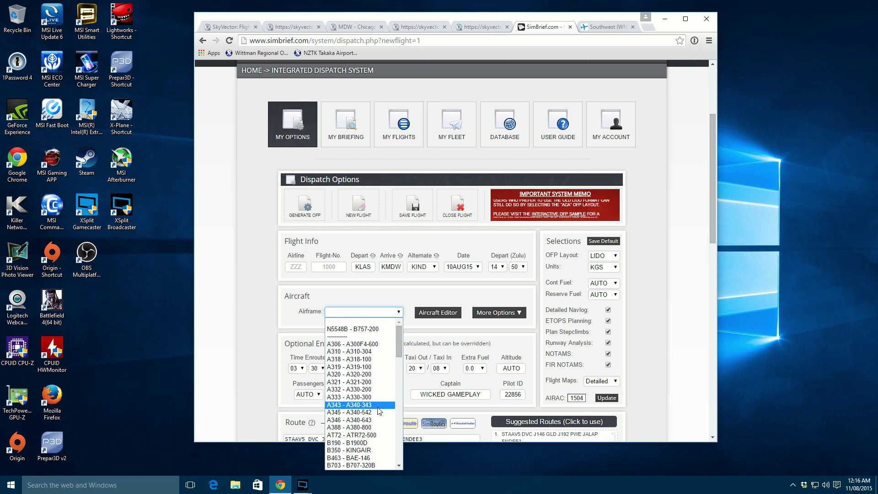
{"action": "left_click", "coordinate": [370, 375]}
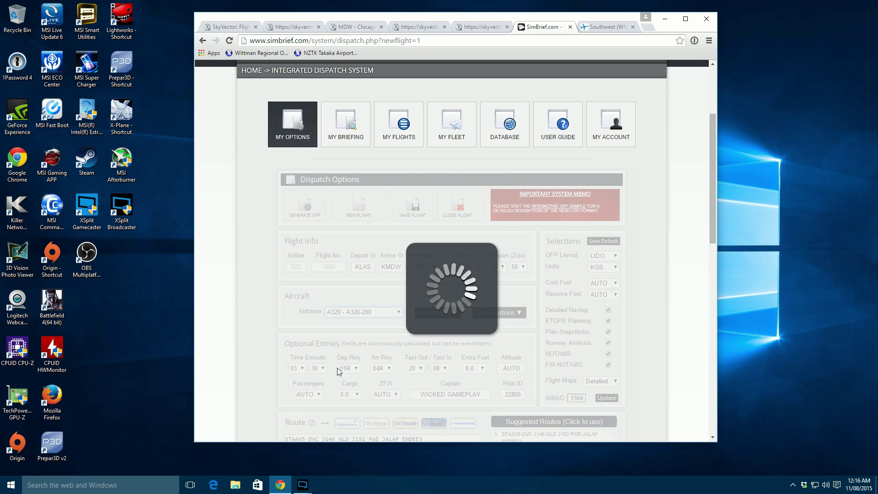
{"action": "scroll", "coordinate": [255, 336], "scroll_direction": "down", "scroll_amount": 2}
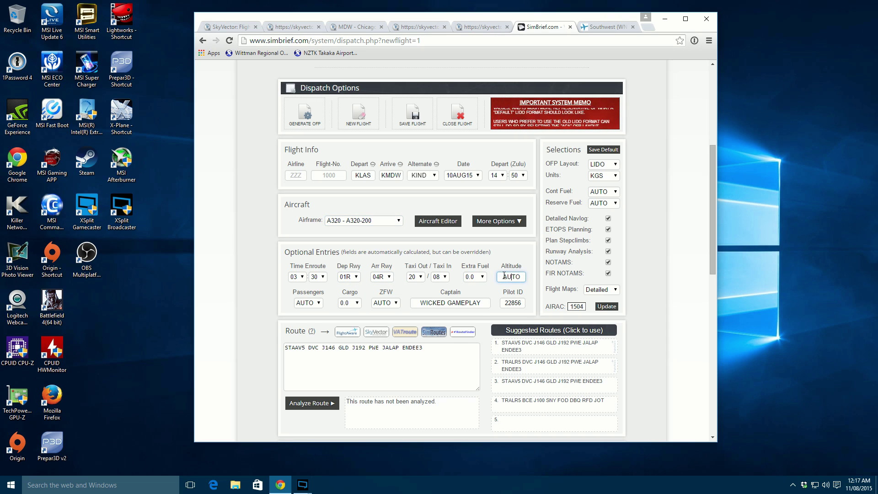
{"action": "double_click", "coordinate": [523, 279]}
{"action": "left_click", "coordinate": [307, 303]}
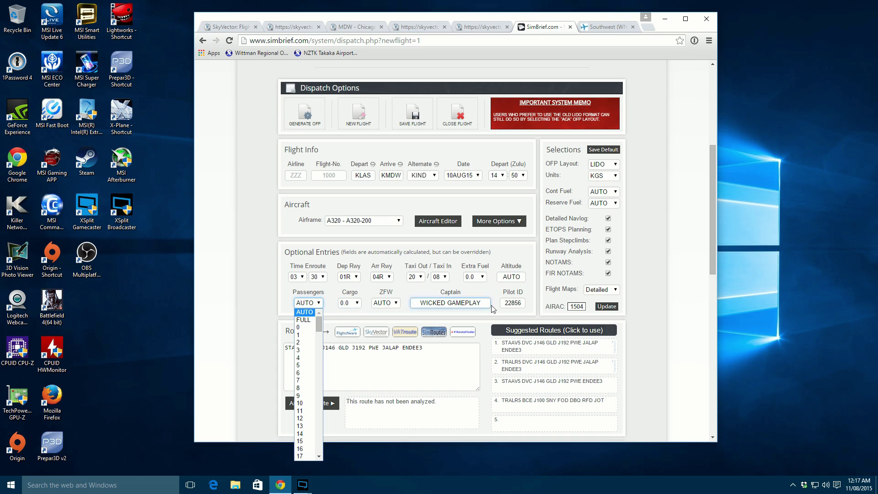
{"action": "left_click", "coordinate": [448, 350]}
{"action": "left_click", "coordinate": [447, 350]}
{"action": "triple_click", "coordinate": [448, 350]}
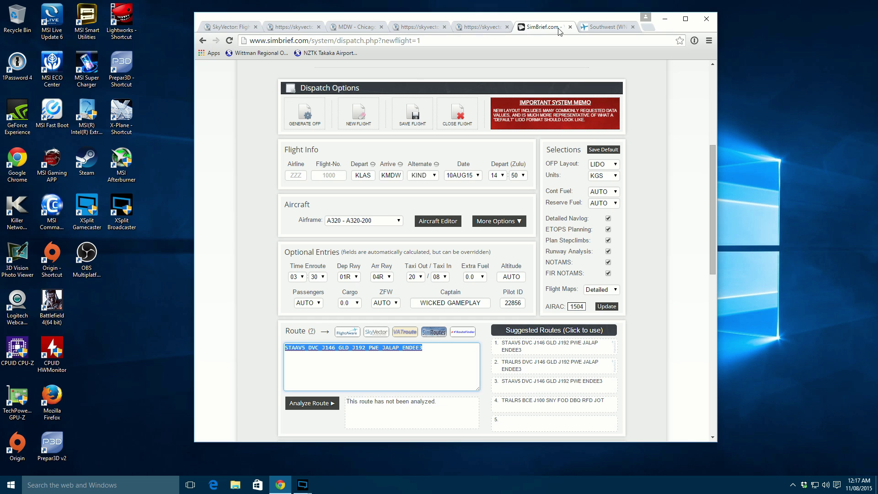
{"action": "left_click", "coordinate": [597, 29]}
{"action": "left_click", "coordinate": [543, 27]}
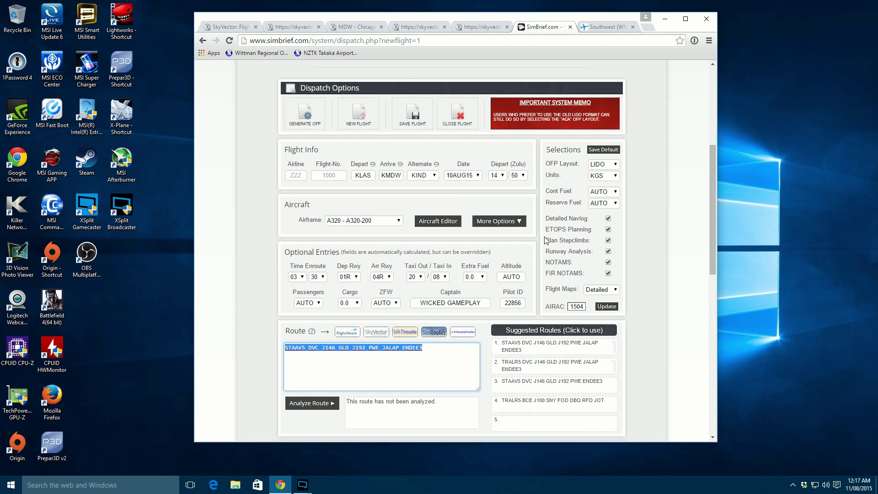
{"action": "left_click", "coordinate": [612, 29]}
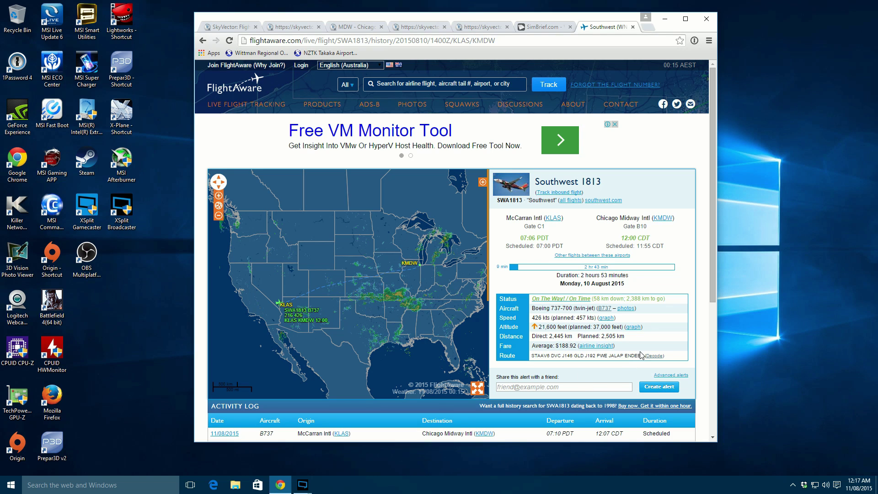
{"action": "left_click_drag", "start_coordinate": [645, 355], "coordinate": [533, 356]}
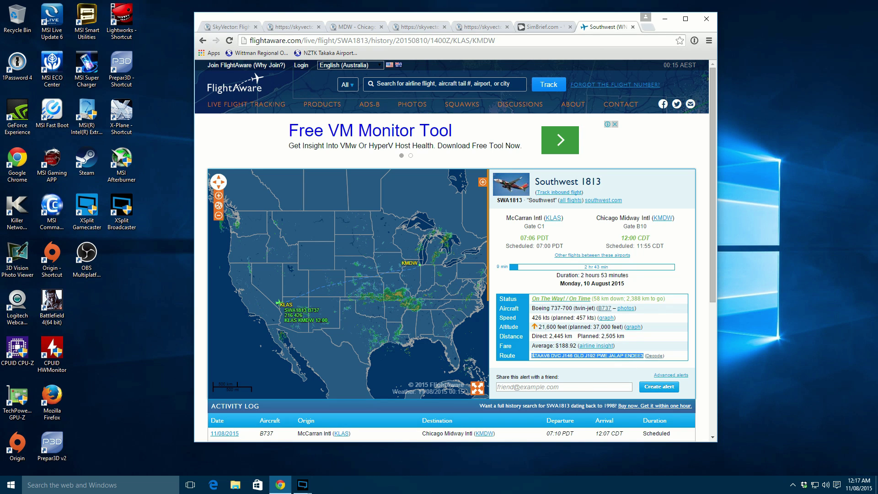
{"action": "right_click", "coordinate": [534, 357]}
{"action": "left_click", "coordinate": [563, 362]}
{"action": "left_click", "coordinate": [537, 27]}
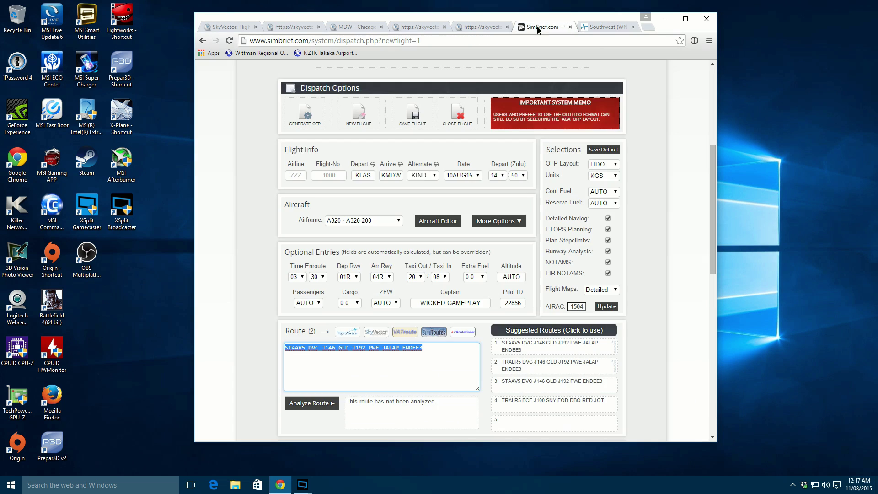
{"action": "left_click", "coordinate": [433, 354]}
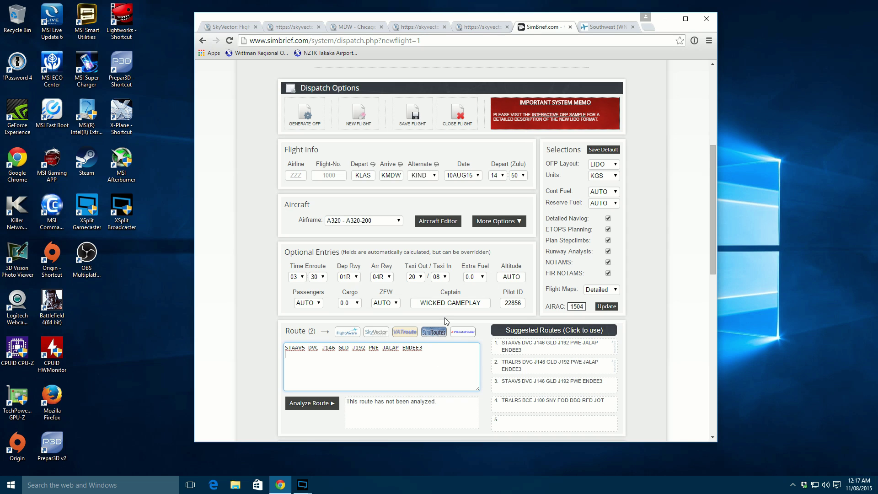
{"action": "key", "text": "ctrl+v"}
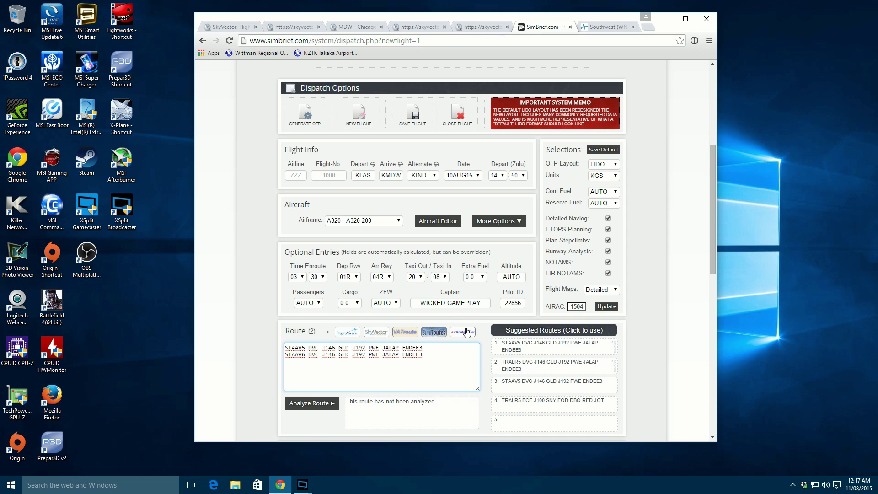
{"action": "left_click_drag", "start_coordinate": [423, 355], "coordinate": [292, 354]}
{"action": "key", "text": "BackSpace"}
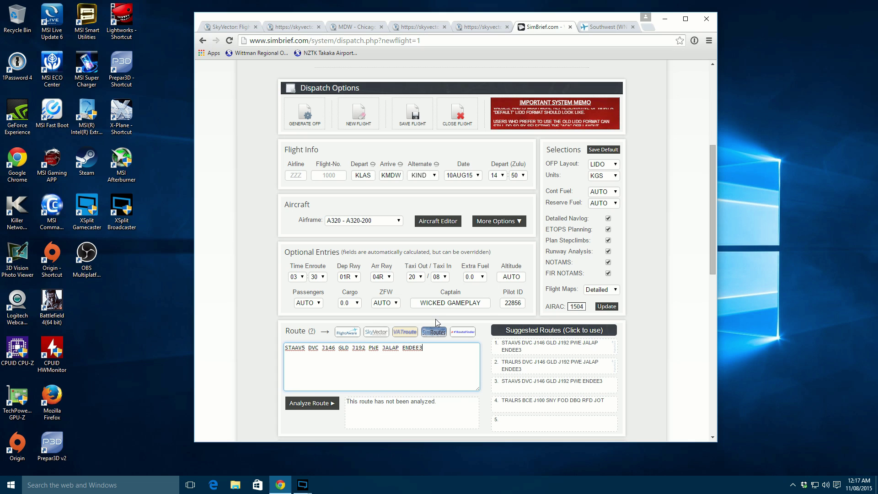
{"action": "scroll", "coordinate": [263, 356], "scroll_direction": "down", "scroll_amount": 1}
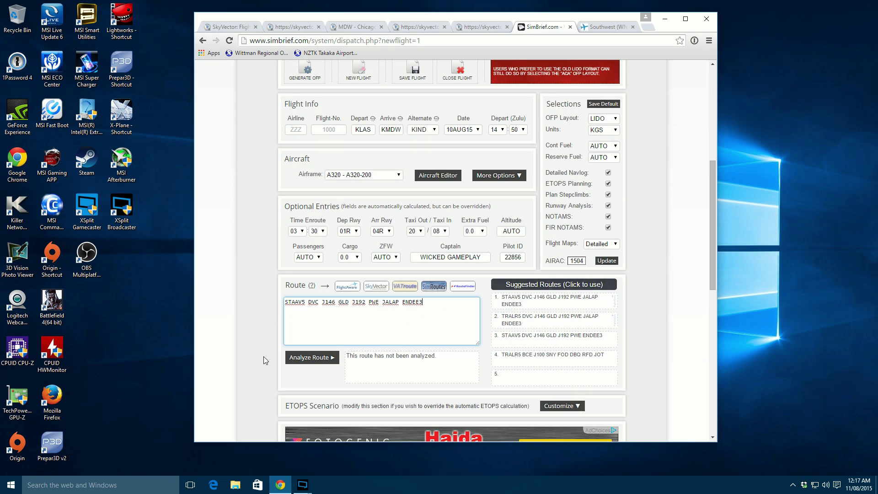
{"action": "scroll", "coordinate": [626, 111], "scroll_direction": "up", "scroll_amount": 1}
{"action": "double_click", "coordinate": [577, 307]}
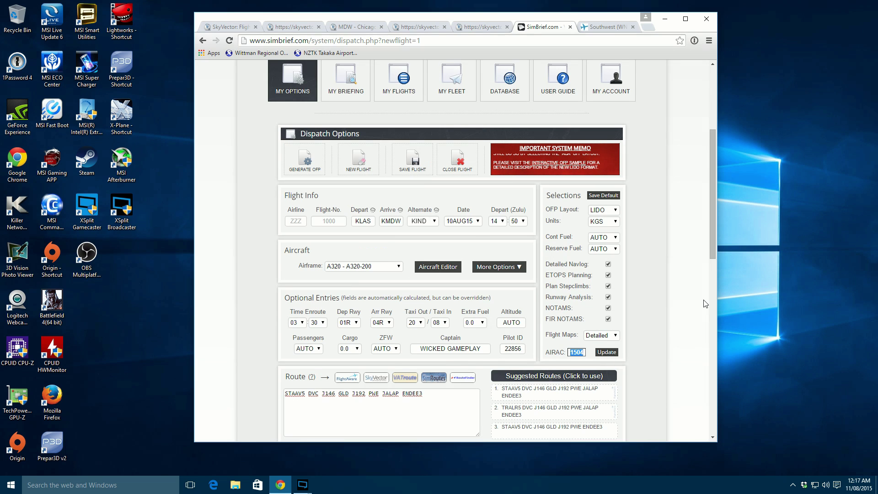
{"action": "scroll", "coordinate": [706, 303], "scroll_direction": "up", "scroll_amount": 1}
{"action": "scroll", "coordinate": [706, 303], "scroll_direction": "down", "scroll_amount": 3}
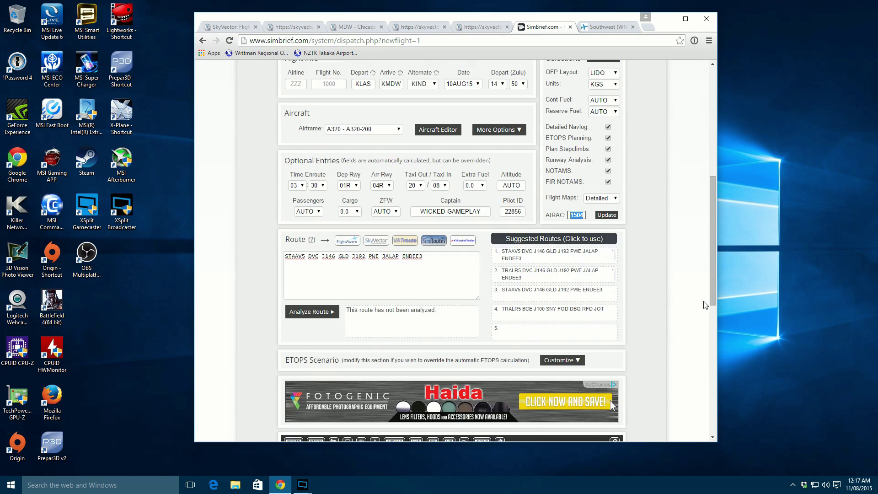
{"action": "scroll", "coordinate": [706, 306], "scroll_direction": "up", "scroll_amount": 3}
{"action": "scroll", "coordinate": [706, 305], "scroll_direction": "up", "scroll_amount": 3}
{"action": "mouse_move", "coordinate": [298, 144]}
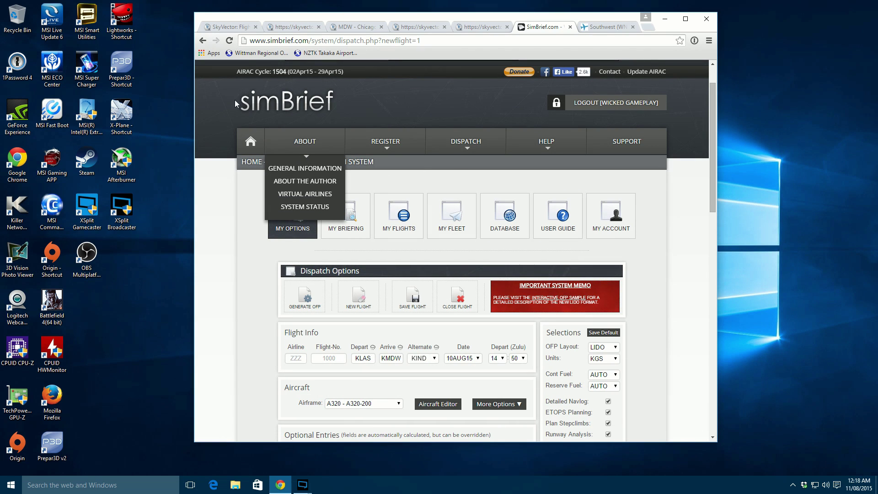
{"action": "scroll", "coordinate": [646, 293], "scroll_direction": "down", "scroll_amount": 7}
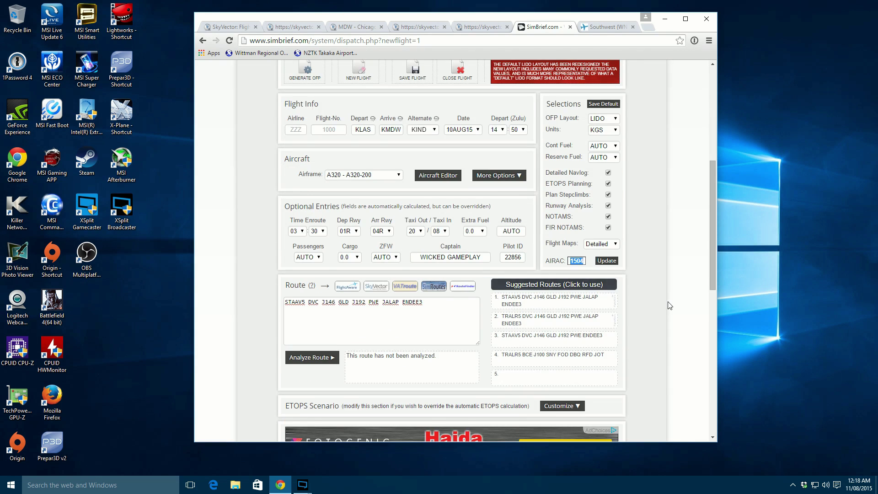
{"action": "scroll", "coordinate": [669, 307], "scroll_direction": "down", "scroll_amount": 1}
{"action": "scroll", "coordinate": [669, 308], "scroll_direction": "up", "scroll_amount": 2}
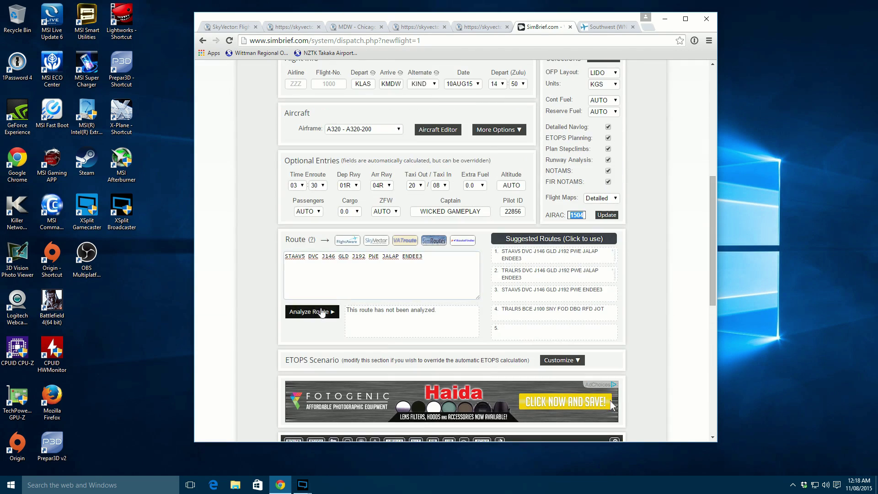
{"action": "left_click", "coordinate": [261, 305]}
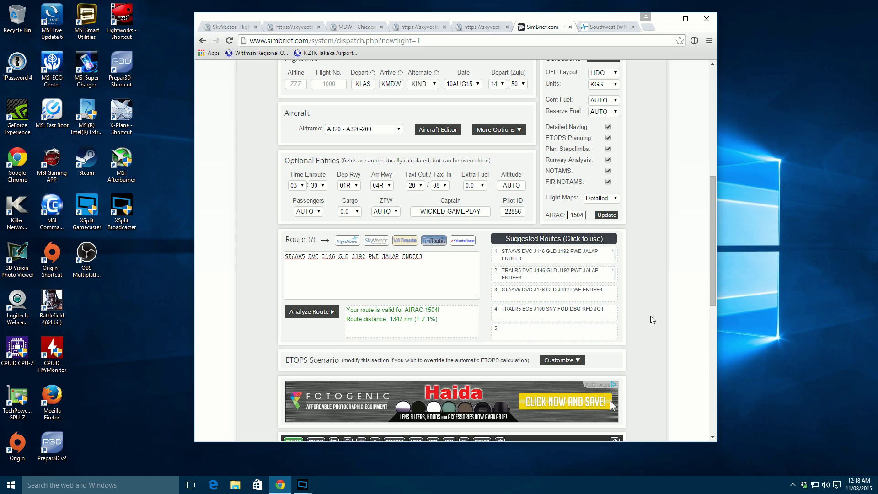
{"action": "scroll", "coordinate": [654, 314], "scroll_direction": "up", "scroll_amount": 1}
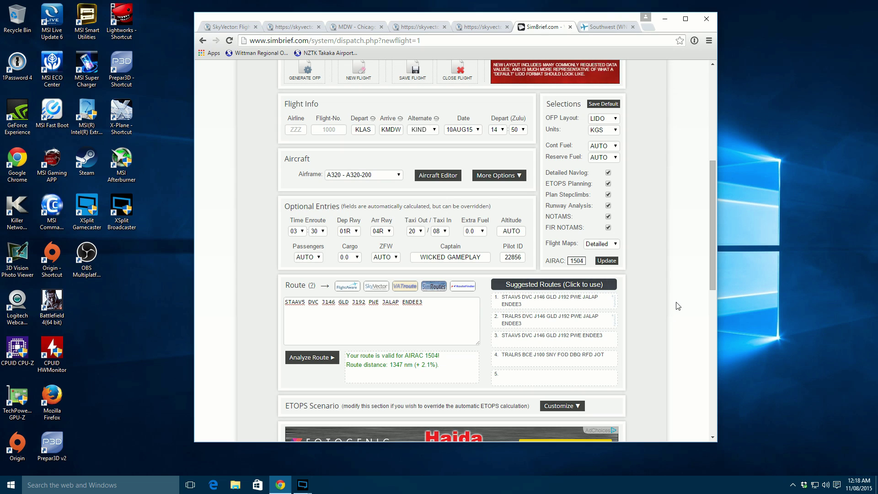
{"action": "scroll", "coordinate": [654, 253], "scroll_direction": "down", "scroll_amount": 5}
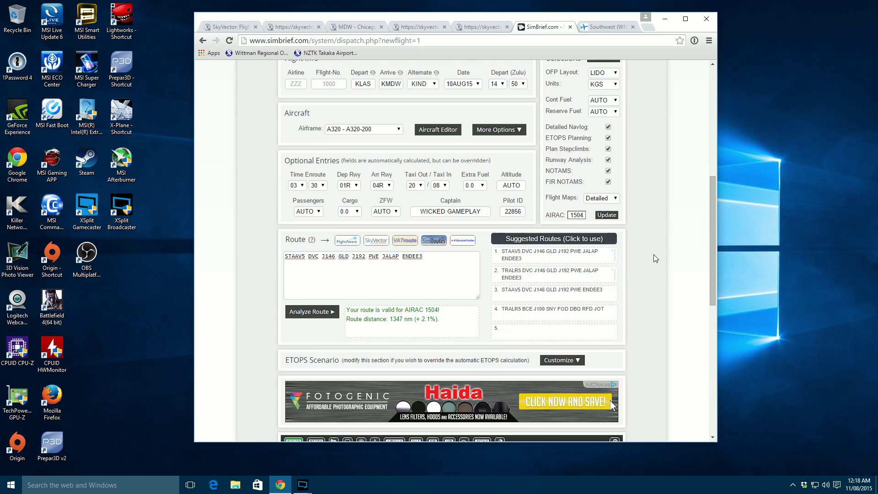
{"action": "scroll", "coordinate": [647, 243], "scroll_direction": "down", "scroll_amount": 4}
{"action": "scroll", "coordinate": [647, 243], "scroll_direction": "up", "scroll_amount": 1}
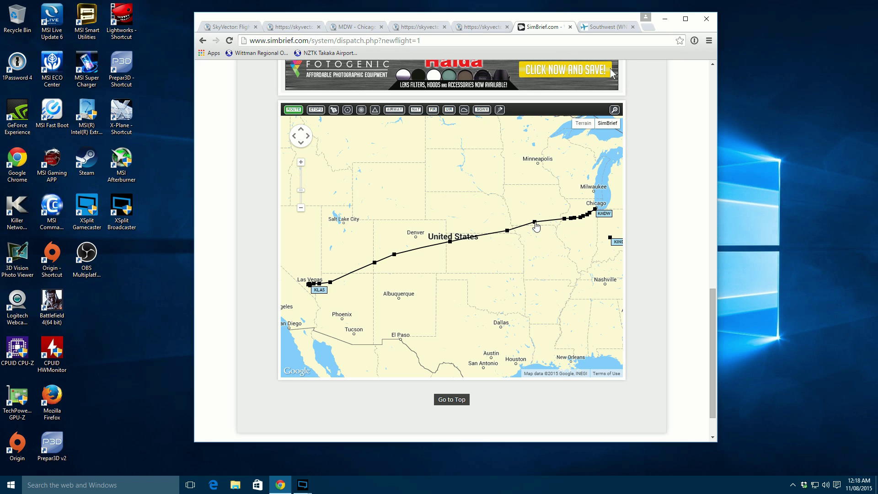
{"action": "mouse_move", "coordinate": [536, 227]}
{"action": "scroll", "coordinate": [590, 228], "scroll_direction": "up", "scroll_amount": 1}
{"action": "left_click_drag", "start_coordinate": [584, 211], "coordinate": [548, 246]}
{"action": "scroll", "coordinate": [549, 247], "scroll_direction": "up", "scroll_amount": 1}
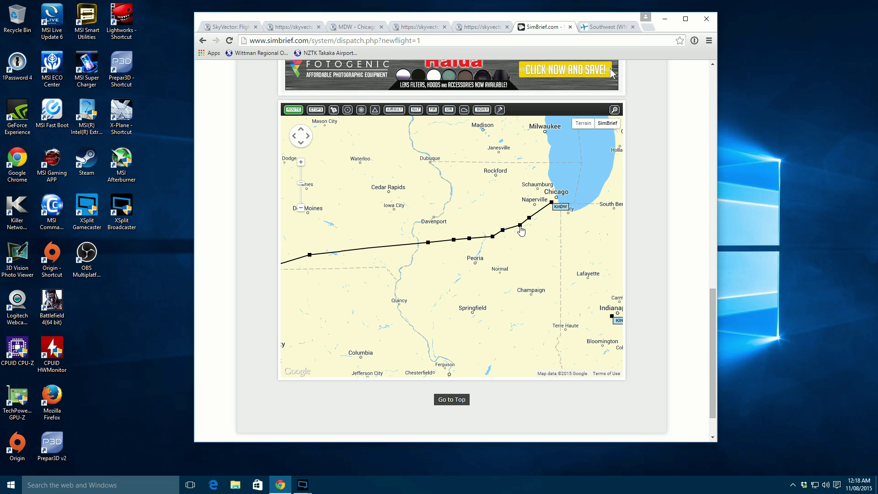
{"action": "mouse_move", "coordinate": [521, 230]}
{"action": "mouse_move", "coordinate": [552, 207]}
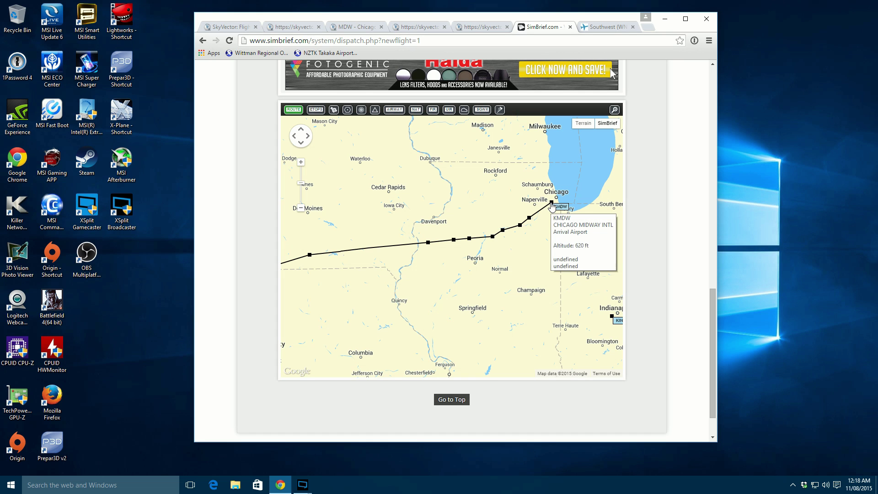
{"action": "scroll", "coordinate": [528, 239], "scroll_direction": "down", "scroll_amount": 1}
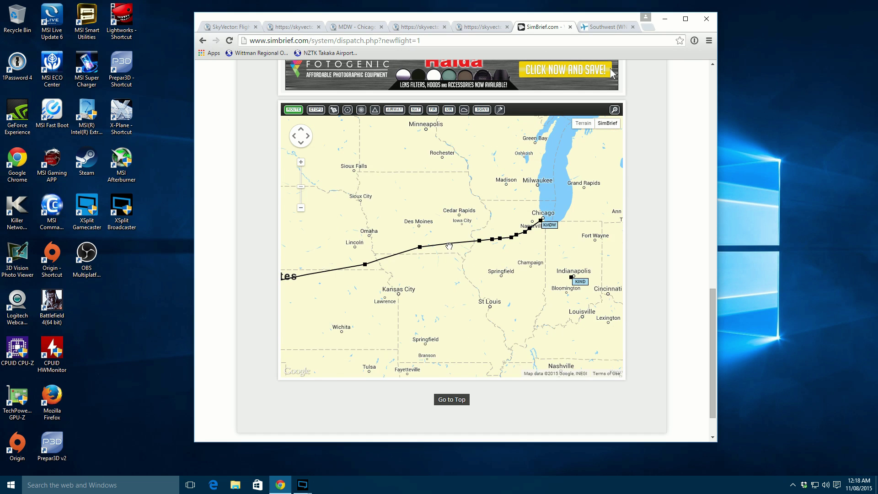
{"action": "left_click_drag", "start_coordinate": [400, 241], "coordinate": [516, 194]}
{"action": "scroll", "coordinate": [387, 260], "scroll_direction": "down", "scroll_amount": 1}
{"action": "left_click_drag", "start_coordinate": [367, 259], "coordinate": [397, 279]}
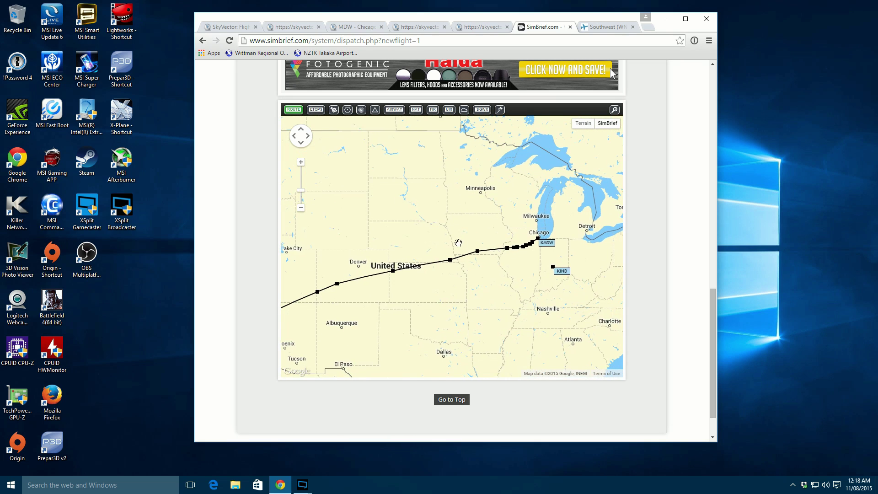
{"action": "scroll", "coordinate": [457, 245], "scroll_direction": "down", "scroll_amount": 1}
Generate the OFP and confirm overwriting previous flight plans.
{"action": "scroll", "coordinate": [666, 272], "scroll_direction": "up", "scroll_amount": 11}
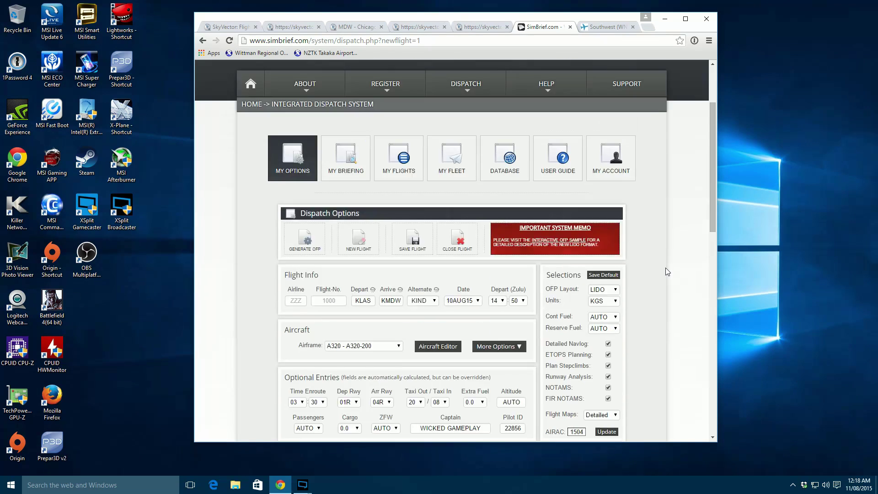
{"action": "scroll", "coordinate": [618, 288], "scroll_direction": "down", "scroll_amount": 1}
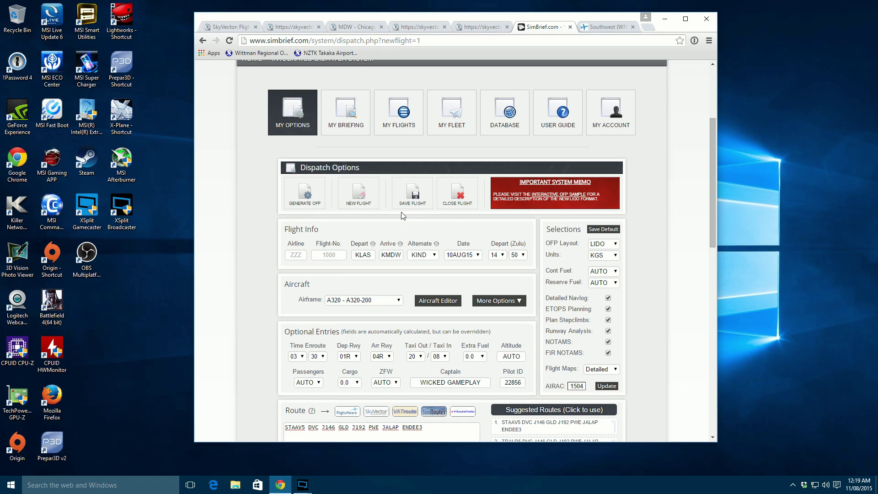
{"action": "left_click", "coordinate": [302, 199]}
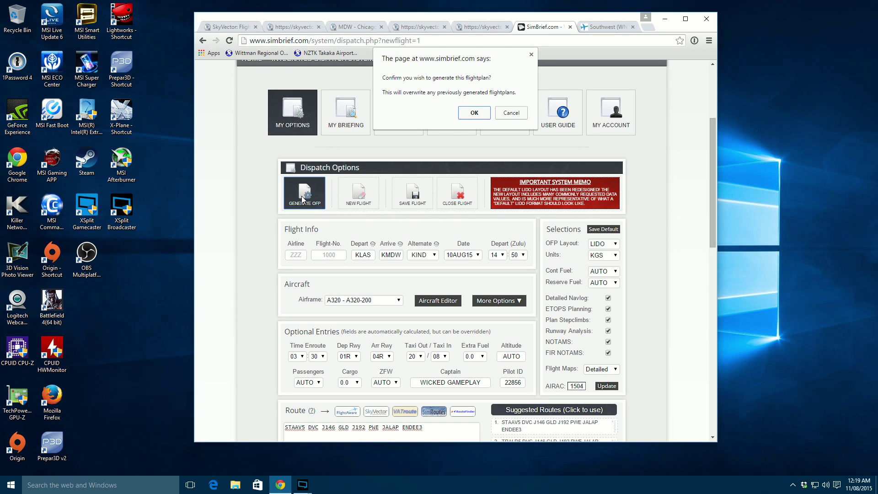
{"action": "left_click", "coordinate": [475, 113]}
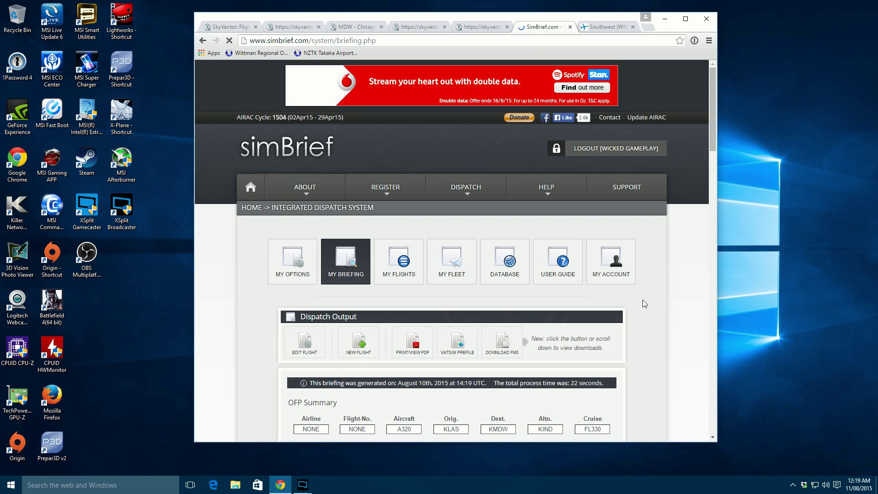
{"action": "scroll", "coordinate": [643, 298], "scroll_direction": "down", "scroll_amount": 5}
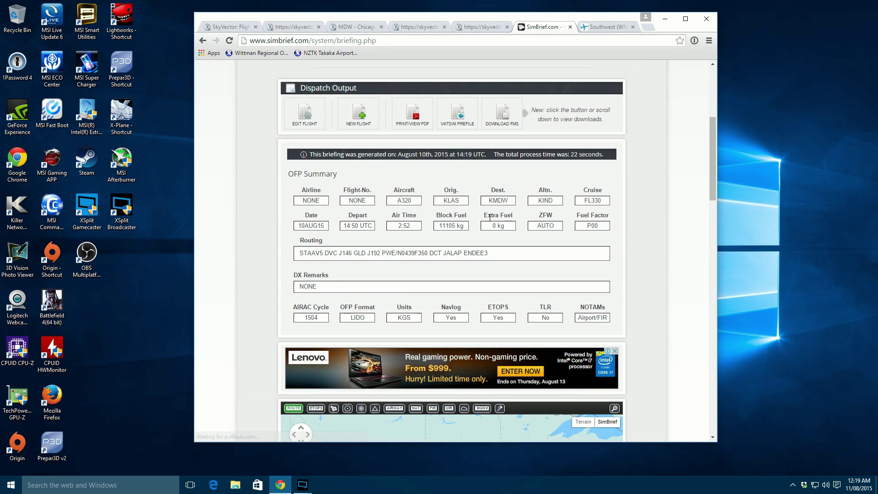
{"action": "scroll", "coordinate": [490, 217], "scroll_direction": "down", "scroll_amount": 2}
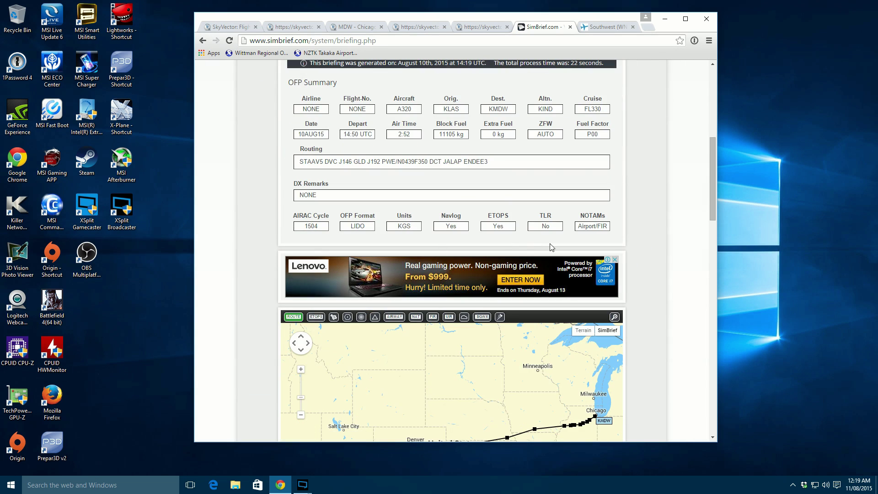
{"action": "scroll", "coordinate": [647, 293], "scroll_direction": "down", "scroll_amount": 1}
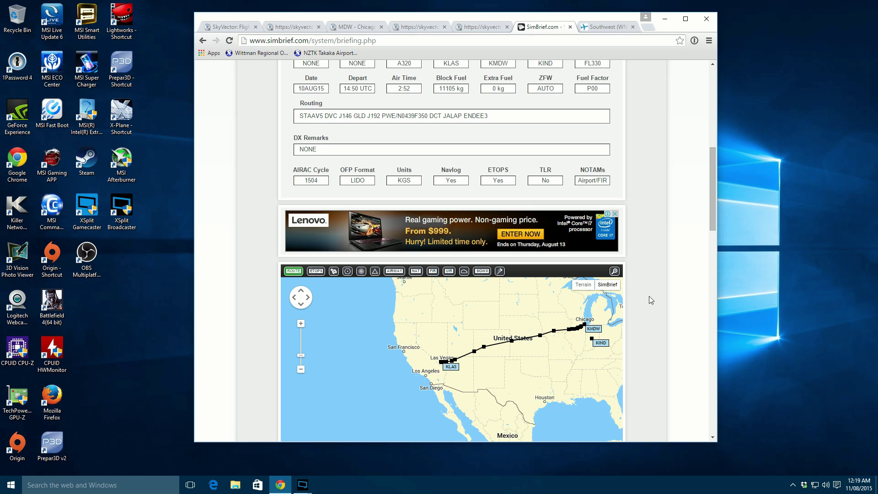
{"action": "scroll", "coordinate": [650, 300], "scroll_direction": "down", "scroll_amount": 3}
{"action": "scroll", "coordinate": [652, 303], "scroll_direction": "down", "scroll_amount": 6}
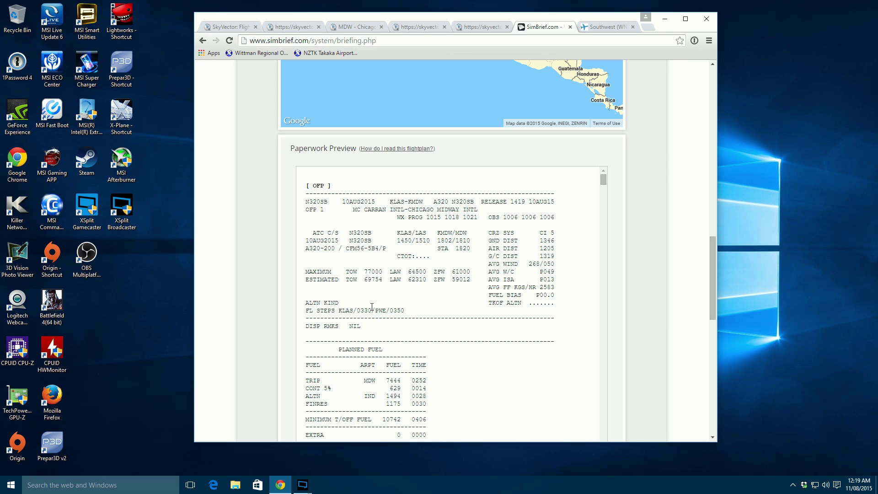
{"action": "scroll", "coordinate": [372, 307], "scroll_direction": "down", "scroll_amount": 2}
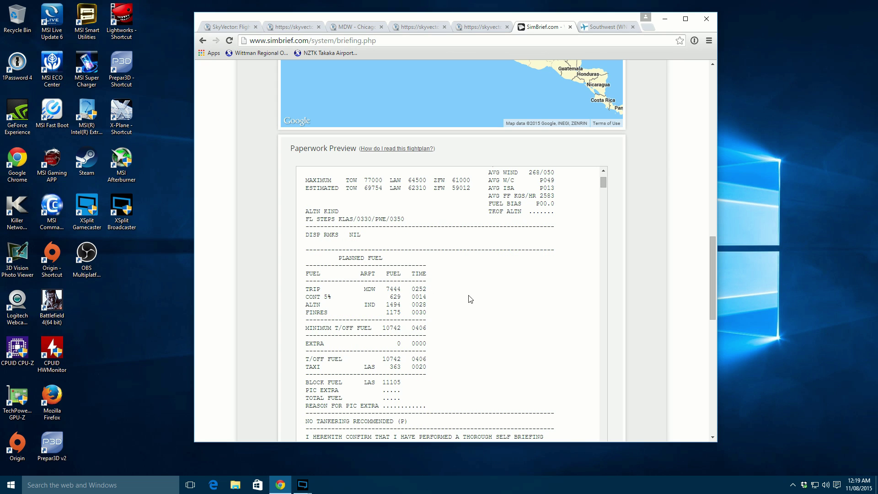
{"action": "left_click_drag", "start_coordinate": [358, 289], "coordinate": [473, 323]}
{"action": "left_click", "coordinate": [472, 324]}
{"action": "scroll", "coordinate": [477, 325], "scroll_direction": "down", "scroll_amount": 1}
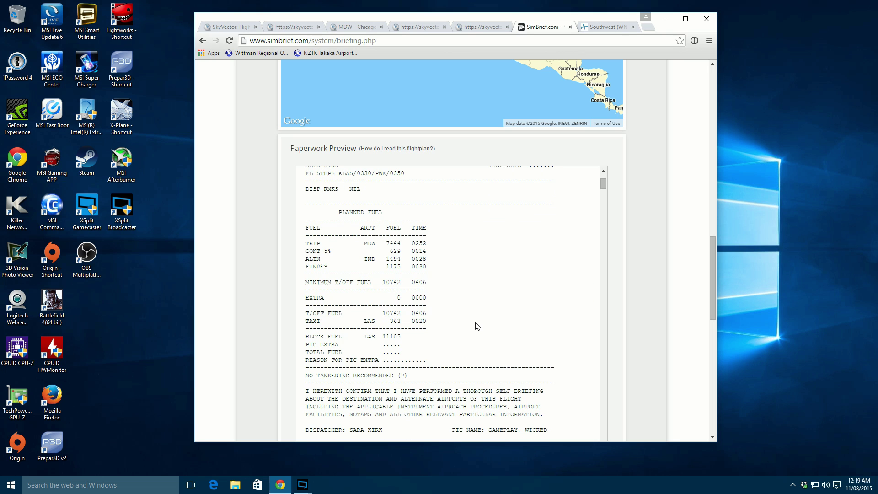
{"action": "scroll", "coordinate": [477, 326], "scroll_direction": "down", "scroll_amount": 1}
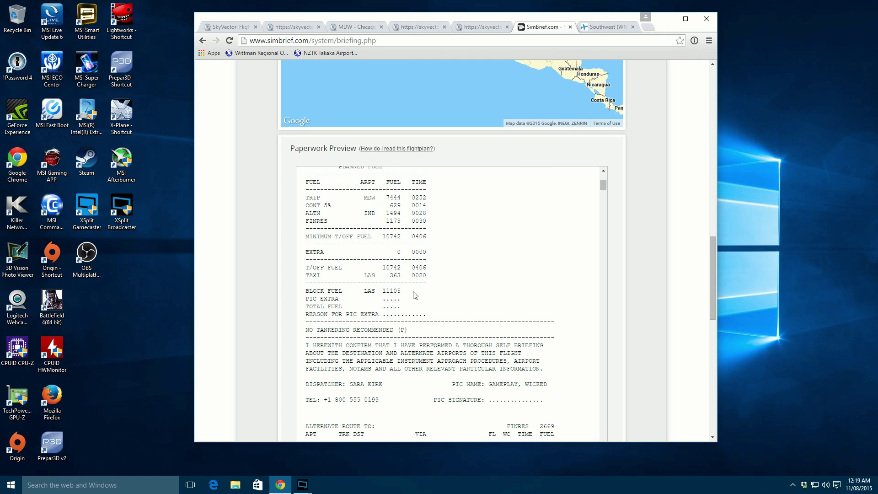
{"action": "scroll", "coordinate": [462, 311], "scroll_direction": "down", "scroll_amount": 1}
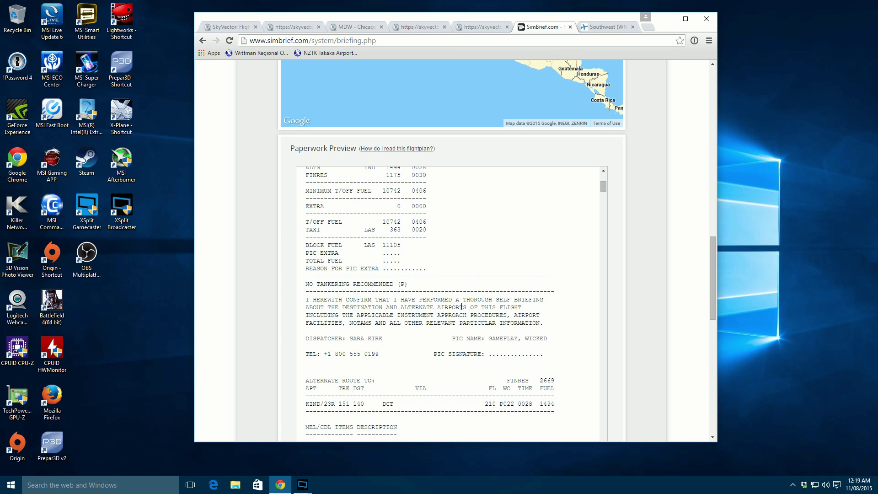
{"action": "scroll", "coordinate": [462, 307], "scroll_direction": "down", "scroll_amount": 6}
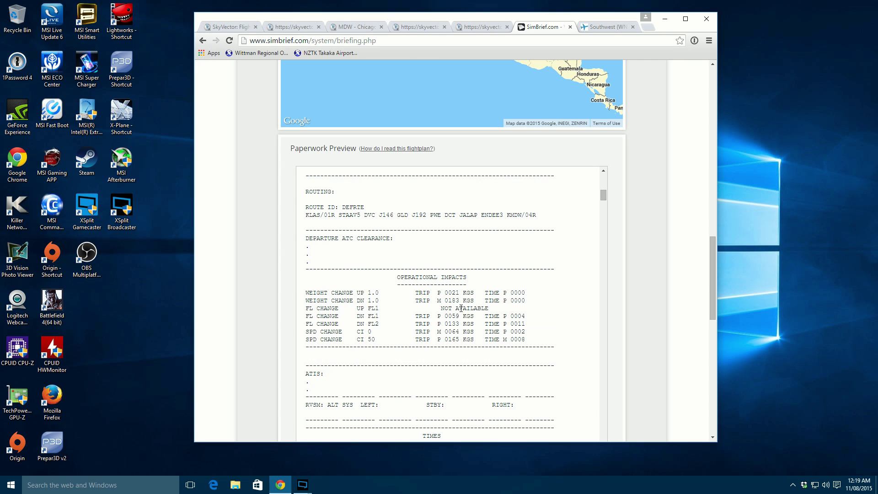
{"action": "scroll", "coordinate": [465, 316], "scroll_direction": "down", "scroll_amount": 4}
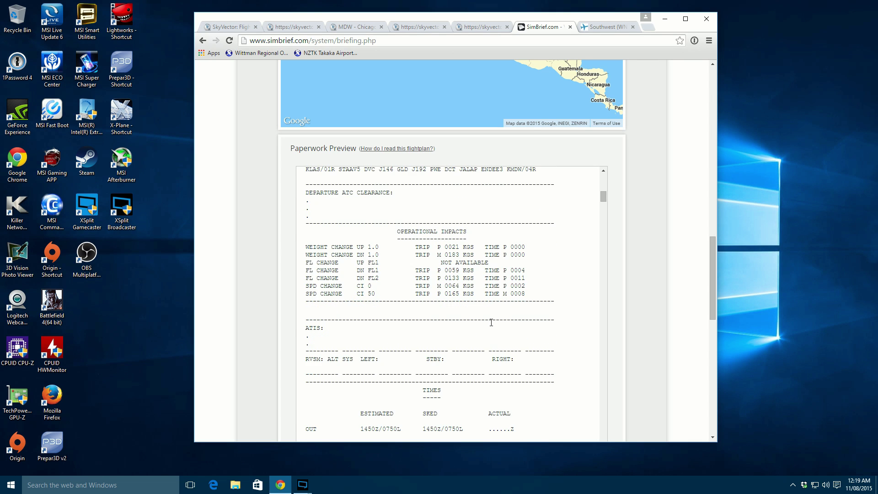
{"action": "scroll", "coordinate": [491, 321], "scroll_direction": "down", "scroll_amount": 1}
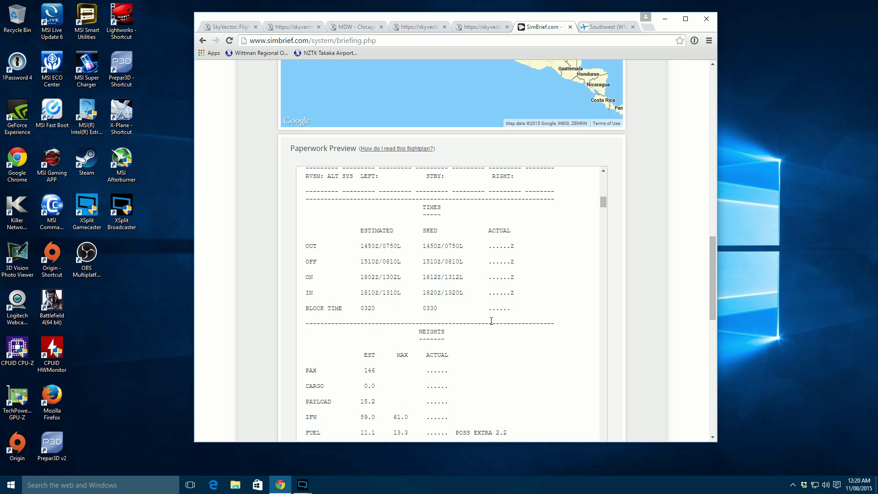
{"action": "left_click_drag", "start_coordinate": [365, 307], "coordinate": [408, 308]}
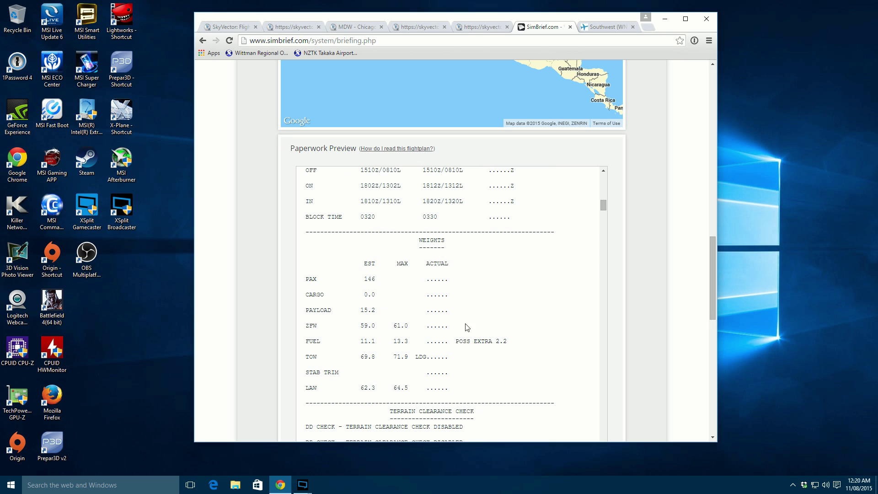
{"action": "scroll", "coordinate": [524, 351], "scroll_direction": "down", "scroll_amount": 1}
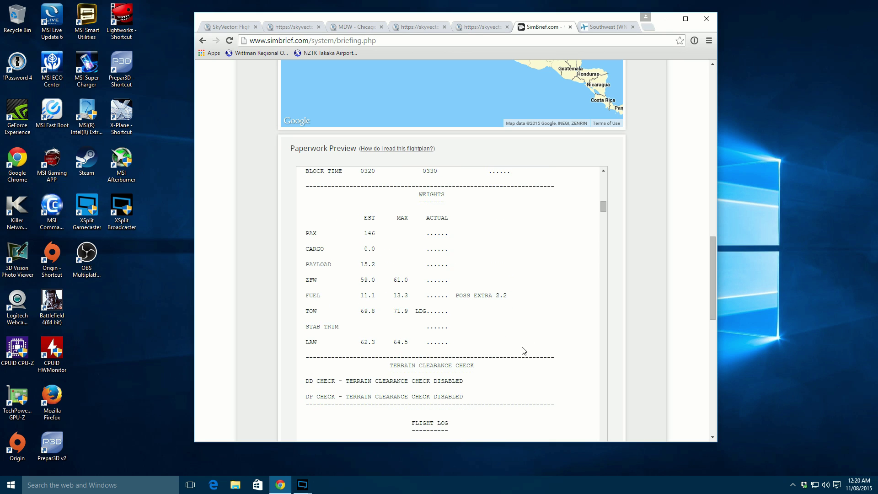
{"action": "scroll", "coordinate": [463, 325], "scroll_direction": "down", "scroll_amount": 2}
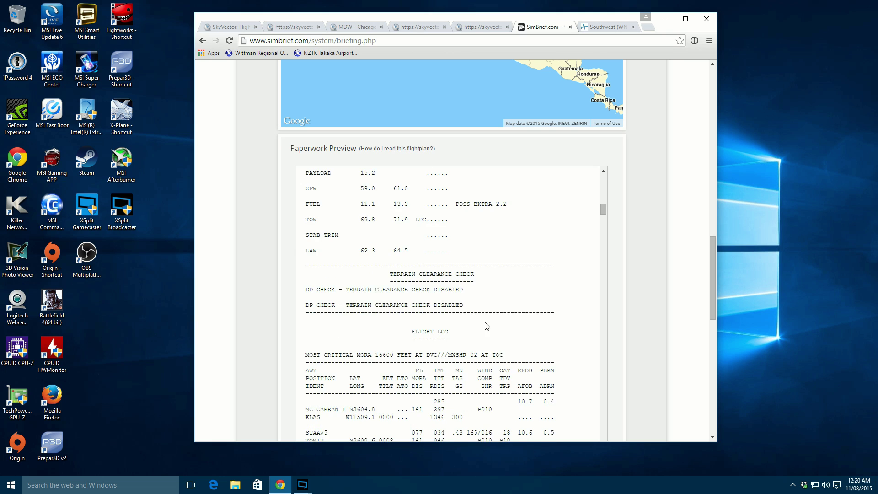
{"action": "scroll", "coordinate": [568, 320], "scroll_direction": "down", "scroll_amount": 4}
{"action": "scroll", "coordinate": [569, 320], "scroll_direction": "up", "scroll_amount": 7}
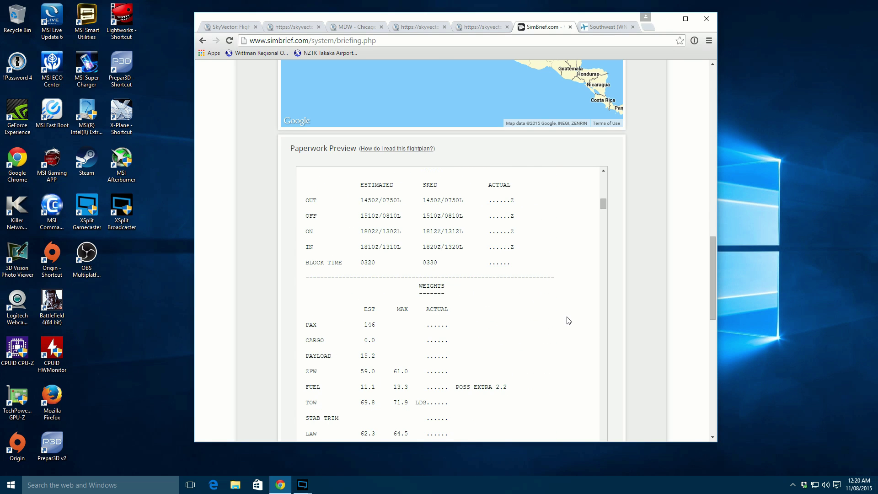
{"action": "scroll", "coordinate": [569, 320], "scroll_direction": "up", "scroll_amount": 5}
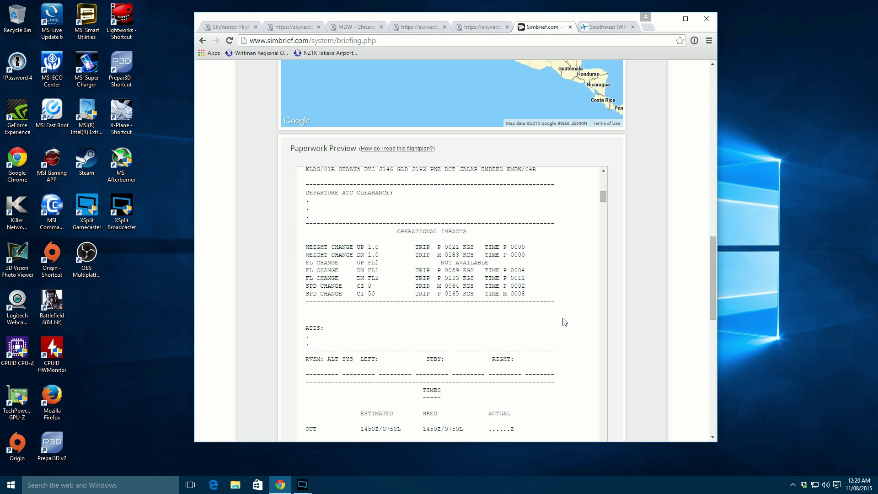
{"action": "scroll", "coordinate": [565, 322], "scroll_direction": "up", "scroll_amount": 7}
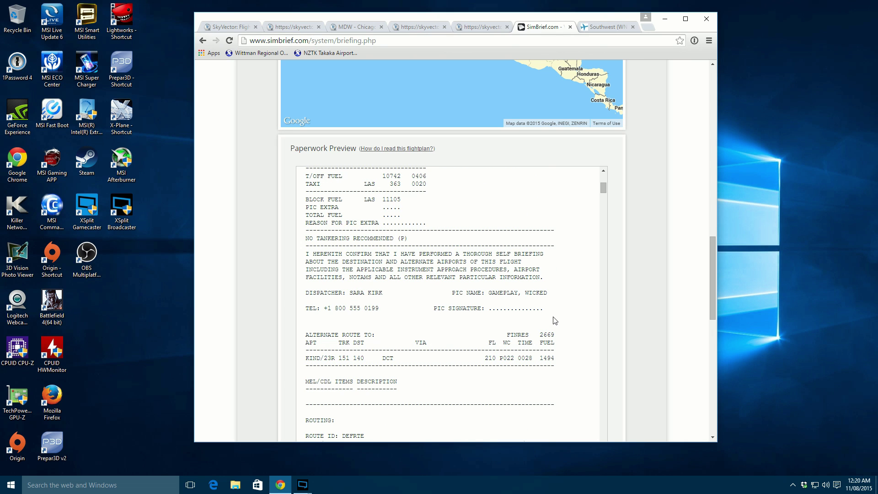
{"action": "scroll", "coordinate": [555, 320], "scroll_direction": "up", "scroll_amount": 10}
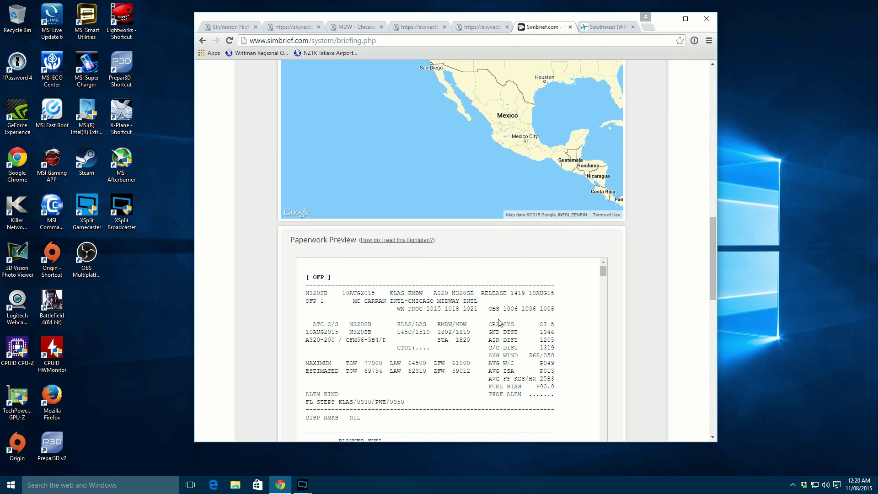
{"action": "scroll", "coordinate": [574, 327], "scroll_direction": "down", "scroll_amount": 1}
{"action": "scroll", "coordinate": [574, 328], "scroll_direction": "up", "scroll_amount": 1}
{"action": "left_click_drag", "start_coordinate": [327, 324], "coordinate": [439, 363]}
Highlight the 10742 minimum takeoff fuel and 11105 block fuel figures in the paperwork.
{"action": "left_click", "coordinate": [439, 362]}
{"action": "scroll", "coordinate": [441, 365], "scroll_direction": "down", "scroll_amount": 2}
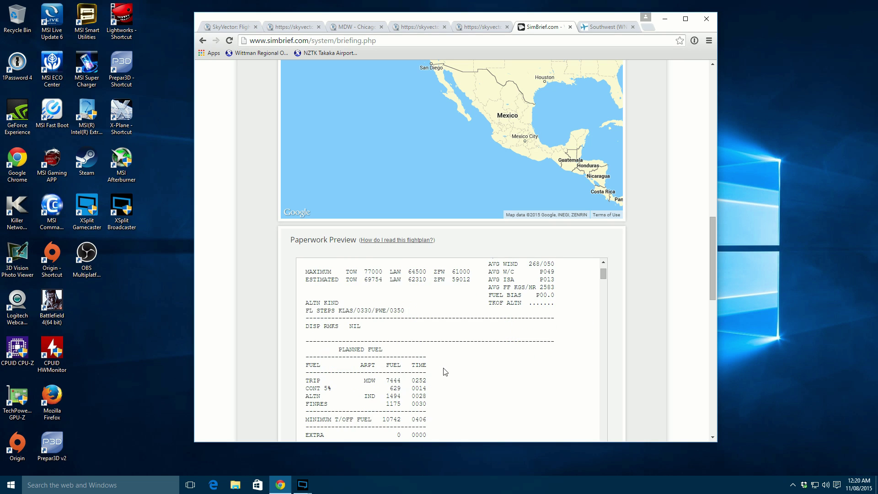
{"action": "scroll", "coordinate": [445, 372], "scroll_direction": "down", "scroll_amount": 1}
{"action": "scroll", "coordinate": [445, 372], "scroll_direction": "down", "scroll_amount": 1}
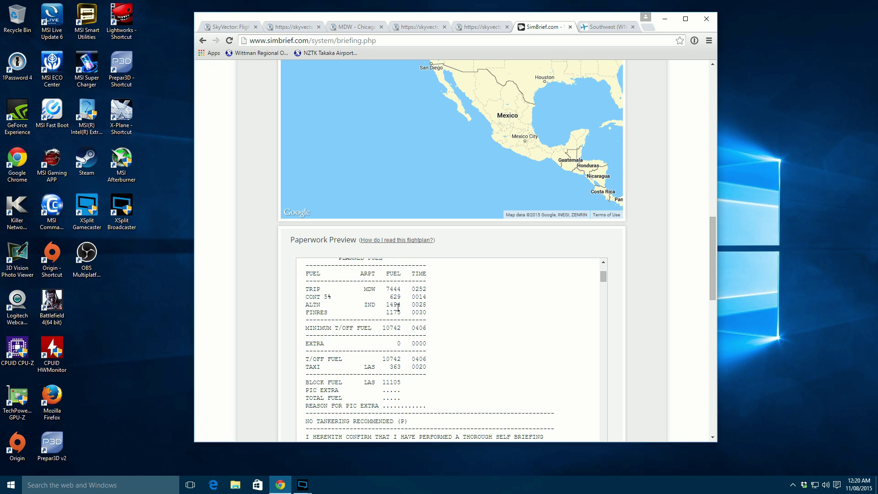
{"action": "left_click_drag", "start_coordinate": [384, 327], "coordinate": [401, 328]}
{"action": "scroll", "coordinate": [456, 356], "scroll_direction": "down", "scroll_amount": 1}
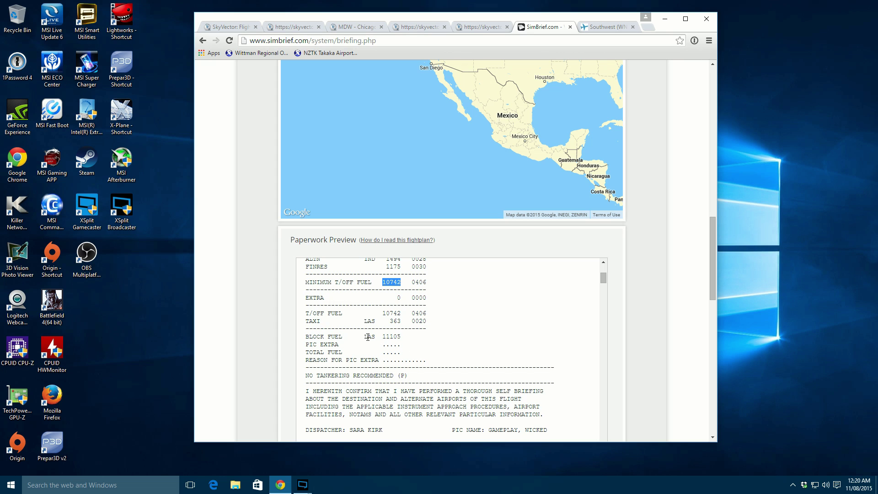
{"action": "left_click_drag", "start_coordinate": [383, 337], "coordinate": [402, 337]}
{"action": "left_click", "coordinate": [392, 337]}
Review the OFP header lines, including alternate KIND and FL steps, then scroll back up to the OFP Summary.
{"action": "scroll", "coordinate": [443, 348], "scroll_direction": "down", "scroll_amount": 1}
{"action": "scroll", "coordinate": [415, 354], "scroll_direction": "down", "scroll_amount": 2}
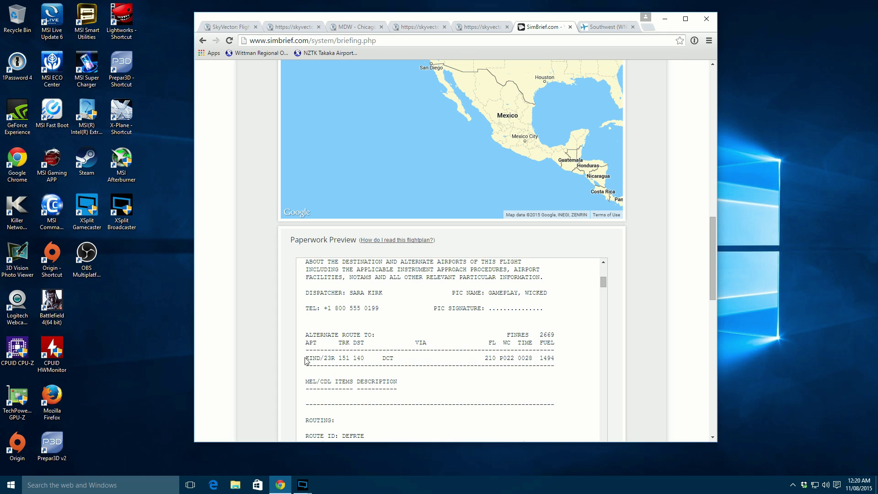
{"action": "scroll", "coordinate": [339, 363], "scroll_direction": "down", "scroll_amount": 5}
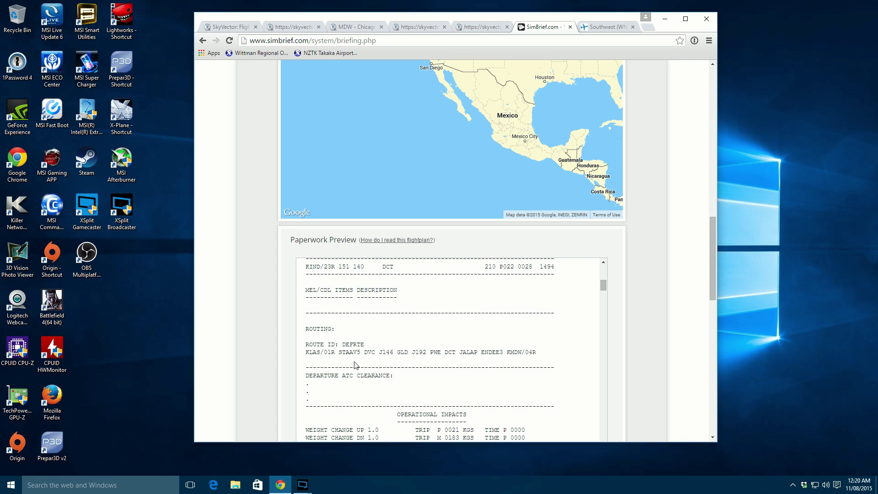
{"action": "scroll", "coordinate": [356, 364], "scroll_direction": "down", "scroll_amount": 8}
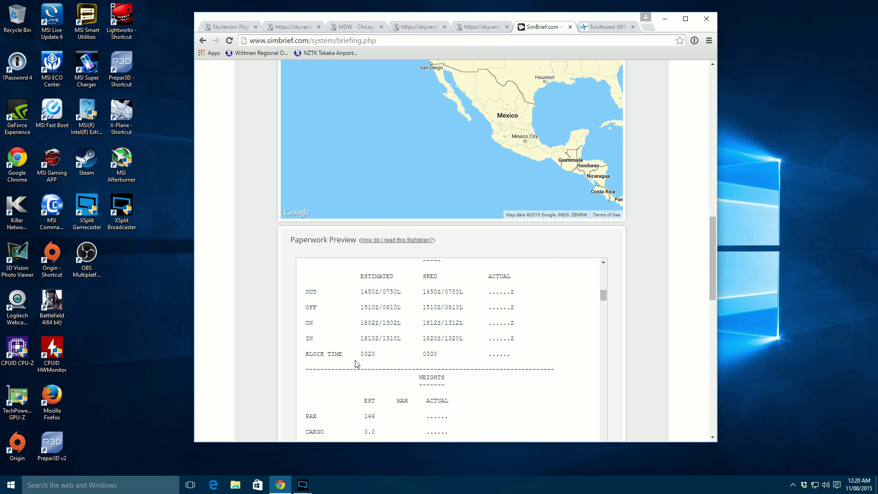
{"action": "scroll", "coordinate": [356, 361], "scroll_direction": "down", "scroll_amount": 5}
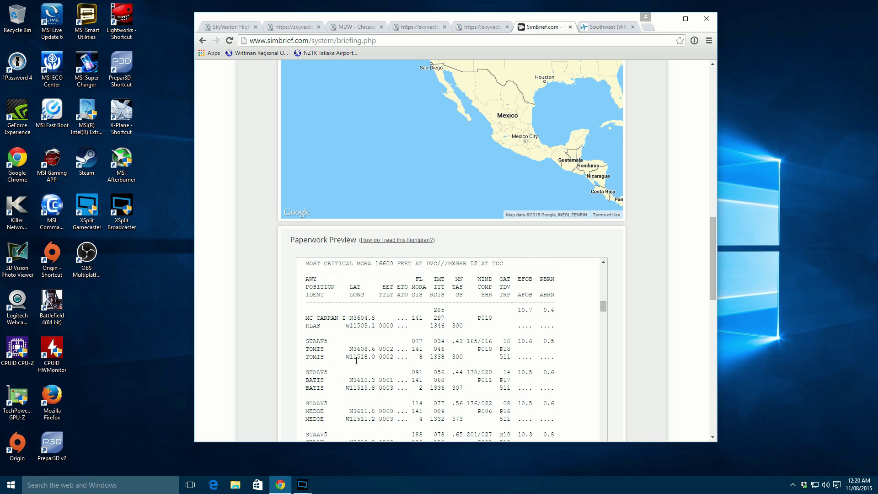
{"action": "scroll", "coordinate": [356, 361], "scroll_direction": "up", "scroll_amount": 1}
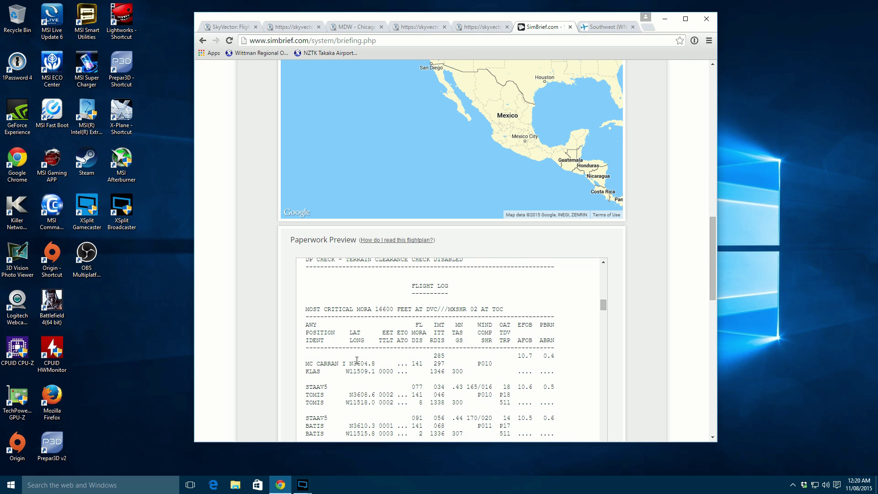
{"action": "scroll", "coordinate": [357, 360], "scroll_direction": "up", "scroll_amount": 5}
{"action": "scroll", "coordinate": [356, 361], "scroll_direction": "up", "scroll_amount": 10}
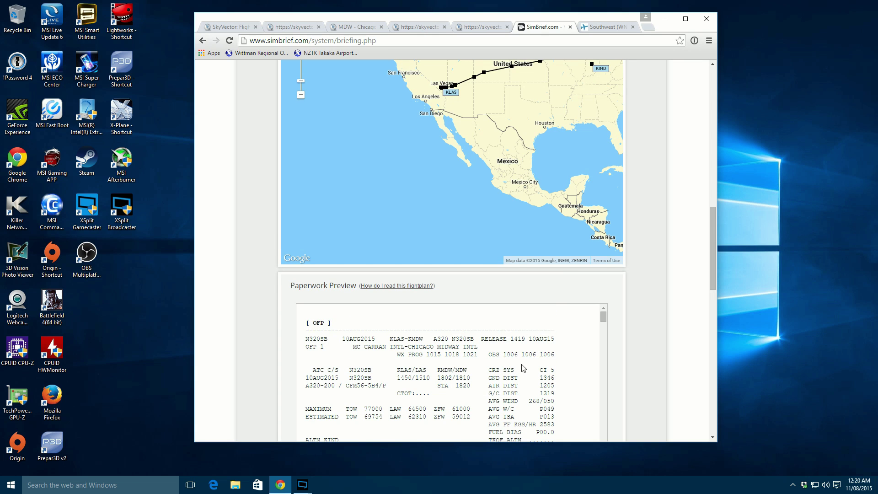
{"action": "scroll", "coordinate": [675, 350], "scroll_direction": "down", "scroll_amount": 3}
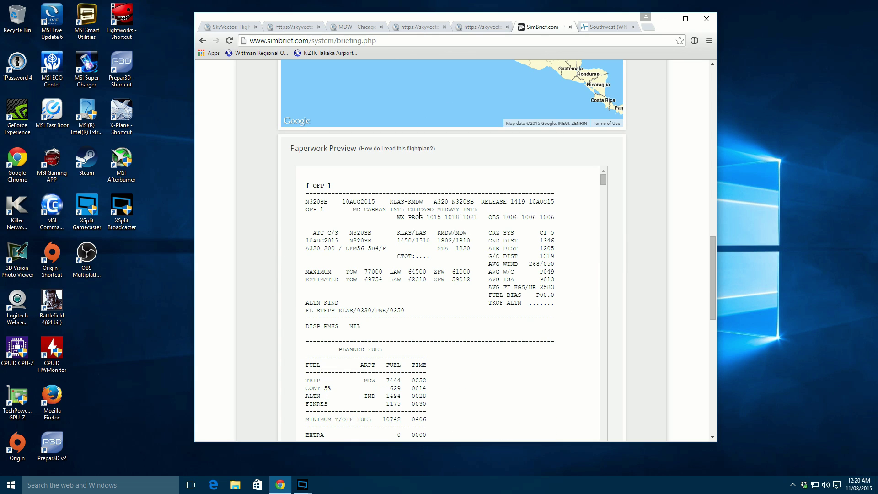
{"action": "left_click_drag", "start_coordinate": [309, 231], "coordinate": [462, 299]}
{"action": "scroll", "coordinate": [462, 304], "scroll_direction": "down", "scroll_amount": 1}
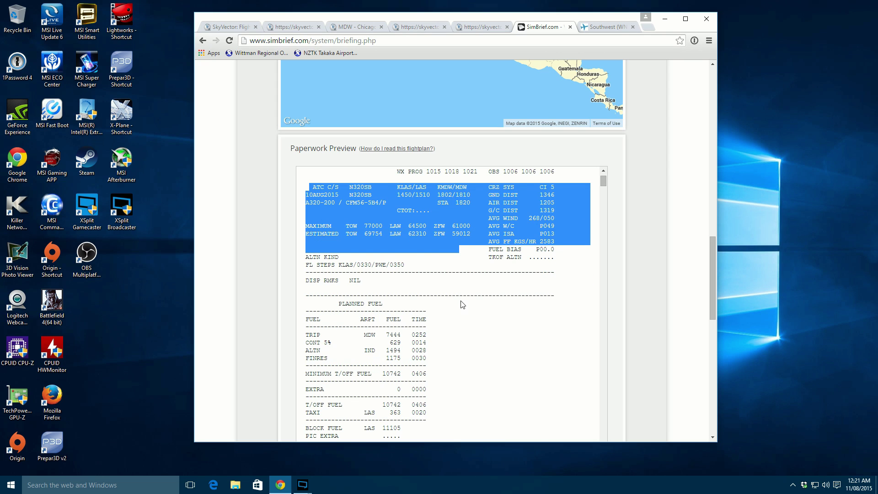
{"action": "left_click", "coordinate": [418, 283]}
{"action": "left_click_drag", "start_coordinate": [316, 257], "coordinate": [381, 266]}
{"action": "left_click", "coordinate": [360, 232]}
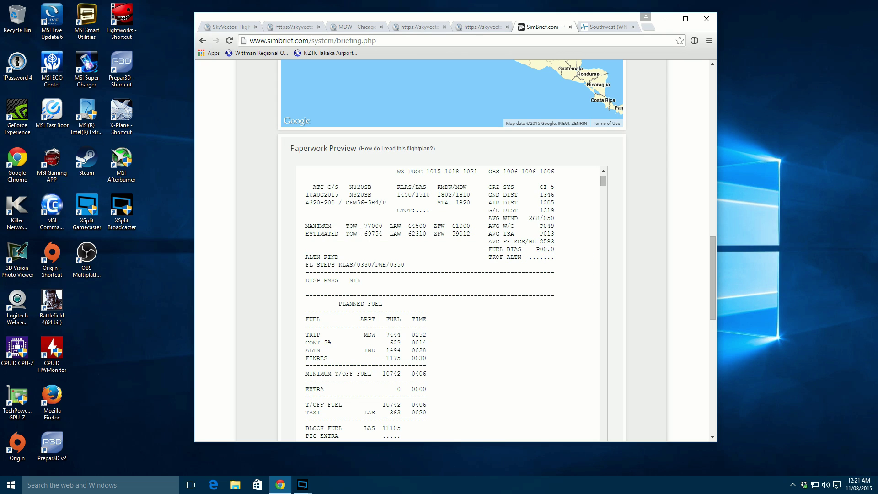
{"action": "scroll", "coordinate": [359, 246], "scroll_direction": "up", "scroll_amount": 10}
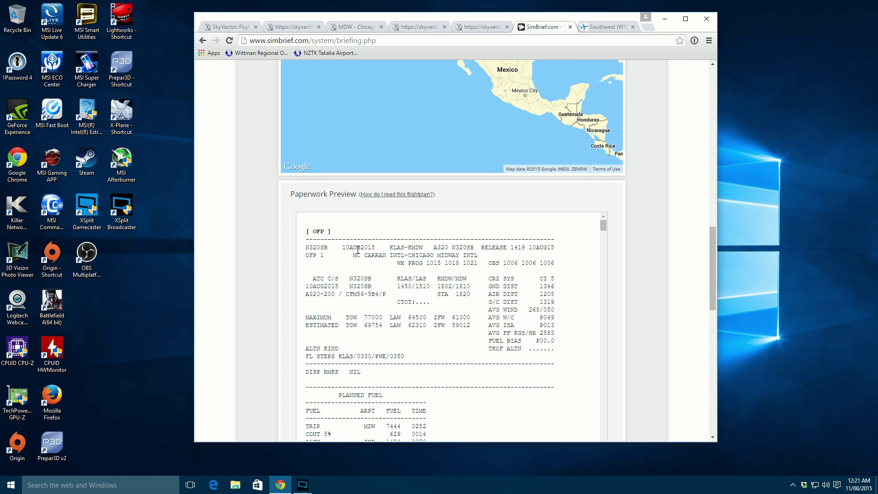
{"action": "scroll", "coordinate": [237, 273], "scroll_direction": "up", "scroll_amount": 5}
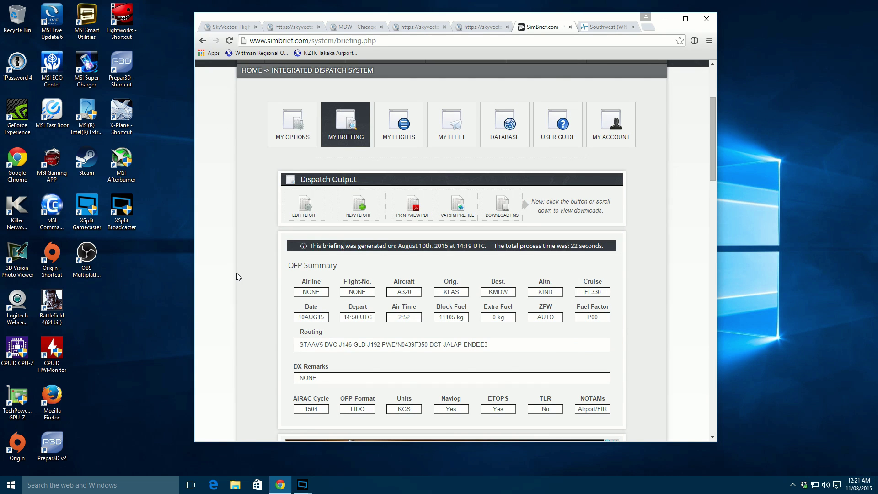
Scroll the OFP to the ROUTING section and select the full route text.
{"action": "scroll", "coordinate": [237, 273], "scroll_direction": "down", "scroll_amount": 3}
{"action": "scroll", "coordinate": [237, 272], "scroll_direction": "down", "scroll_amount": 15}
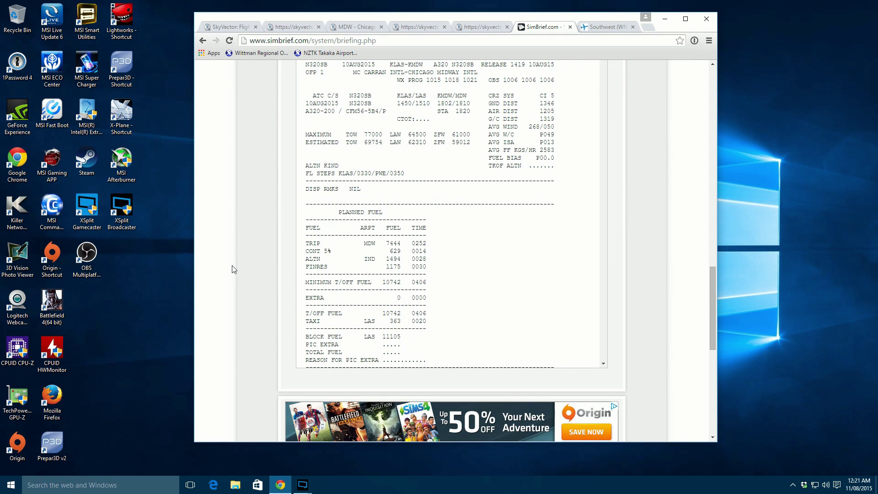
{"action": "scroll", "coordinate": [338, 256], "scroll_direction": "down", "scroll_amount": 2}
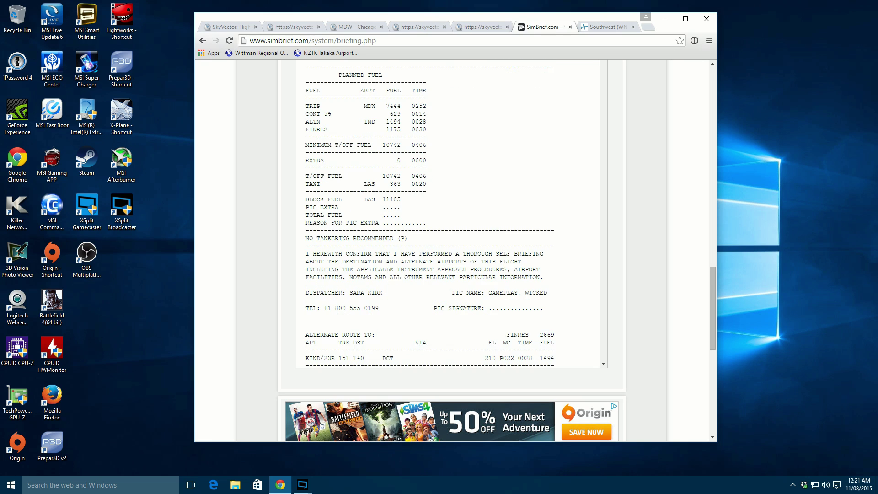
{"action": "scroll", "coordinate": [338, 256], "scroll_direction": "down", "scroll_amount": 2}
{"action": "scroll", "coordinate": [338, 256], "scroll_direction": "down", "scroll_amount": 1}
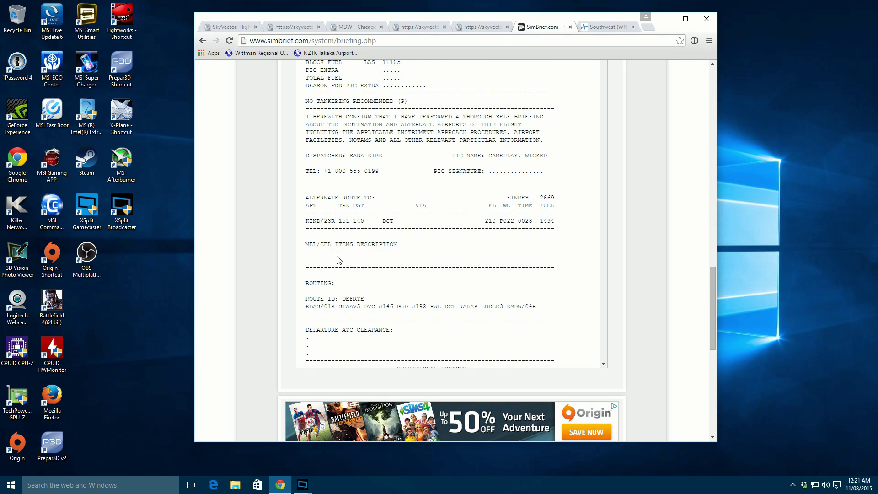
{"action": "scroll", "coordinate": [338, 260], "scroll_direction": "down", "scroll_amount": 1}
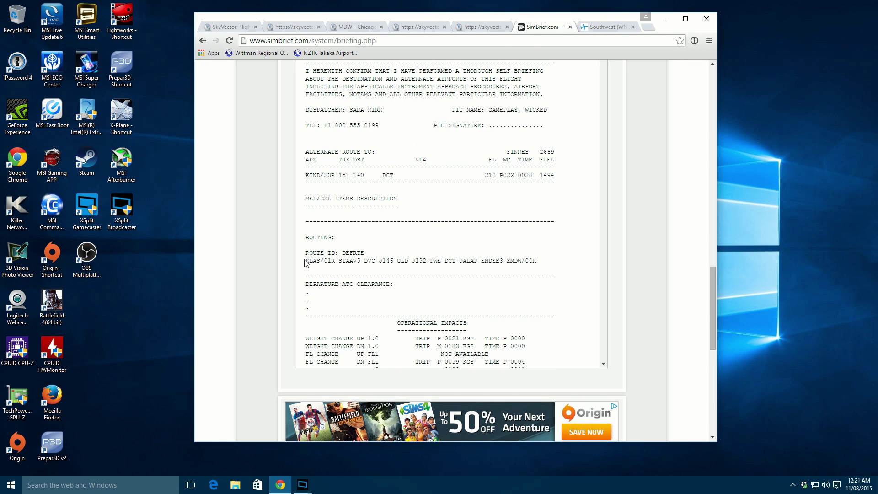
{"action": "left_click_drag", "start_coordinate": [309, 260], "coordinate": [534, 262]}
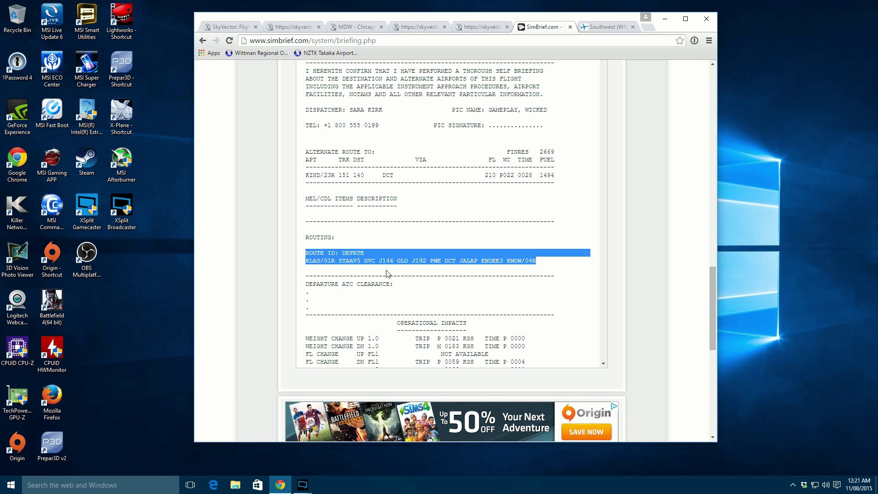
{"action": "left_click", "coordinate": [316, 257]}
Highlight the KLAS/01R departure and the enroute routing, then scroll down to Flightplan Downloads.
{"action": "left_click_drag", "start_coordinate": [306, 261], "coordinate": [335, 260]}
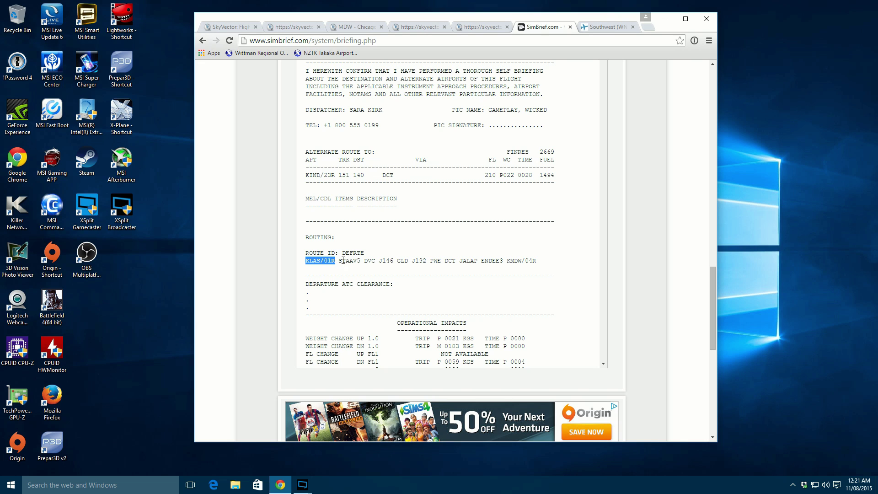
{"action": "left_click_drag", "start_coordinate": [342, 261], "coordinate": [536, 261]}
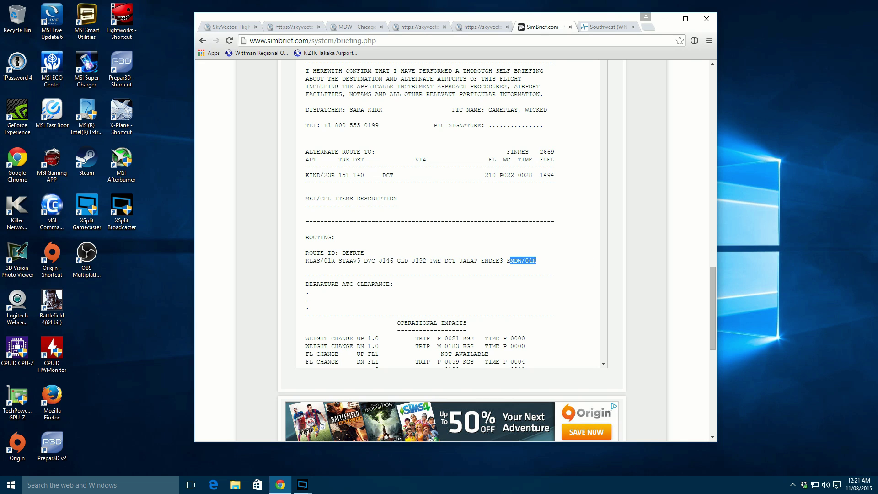
{"action": "left_click", "coordinate": [525, 269]}
{"action": "scroll", "coordinate": [522, 269], "scroll_direction": "down", "scroll_amount": 3}
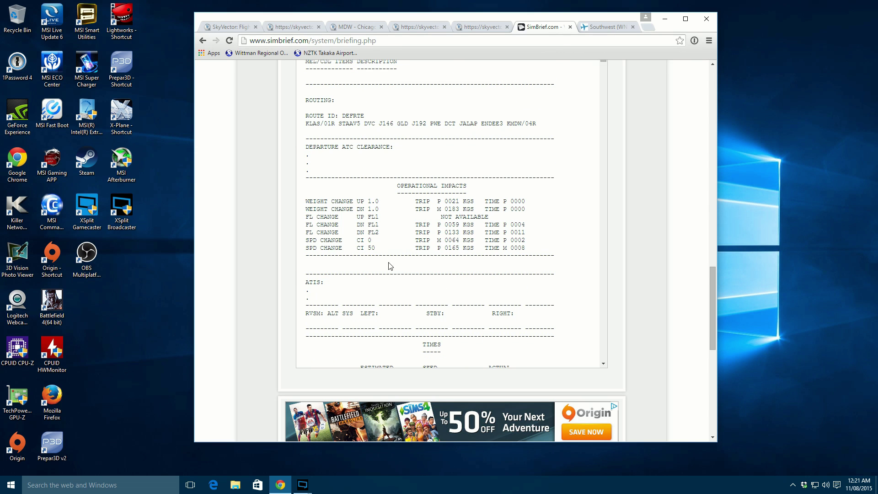
{"action": "scroll", "coordinate": [390, 266], "scroll_direction": "down", "scroll_amount": 6}
Scroll up past the weights and route map to the simBrief header of the briefing.
{"action": "scroll", "coordinate": [638, 309], "scroll_direction": "down", "scroll_amount": 8}
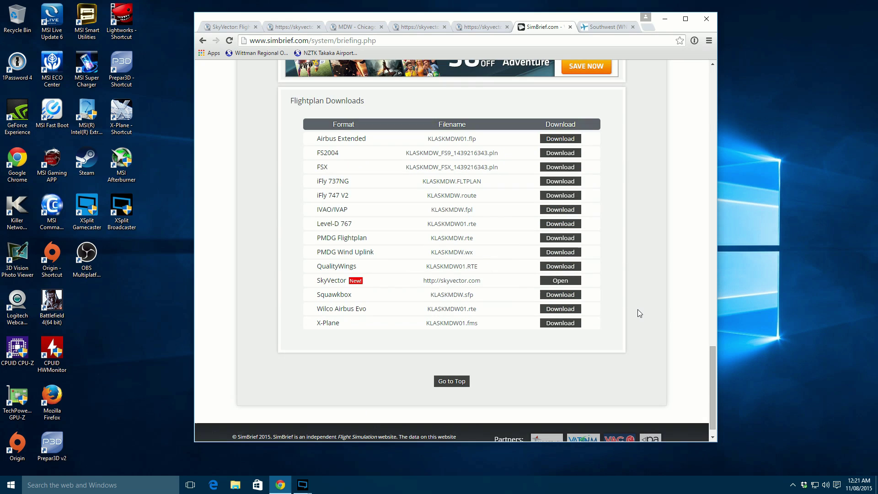
{"action": "scroll", "coordinate": [634, 308], "scroll_direction": "up", "scroll_amount": 1}
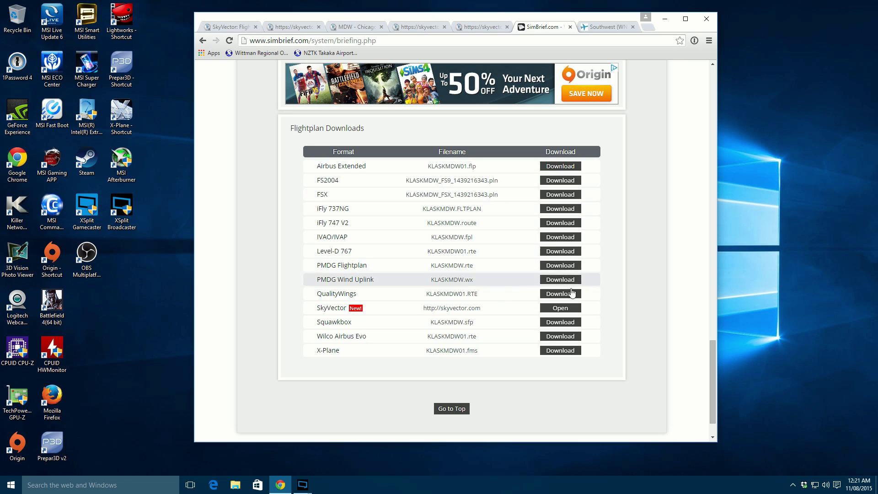
{"action": "scroll", "coordinate": [641, 317], "scroll_direction": "up", "scroll_amount": 3}
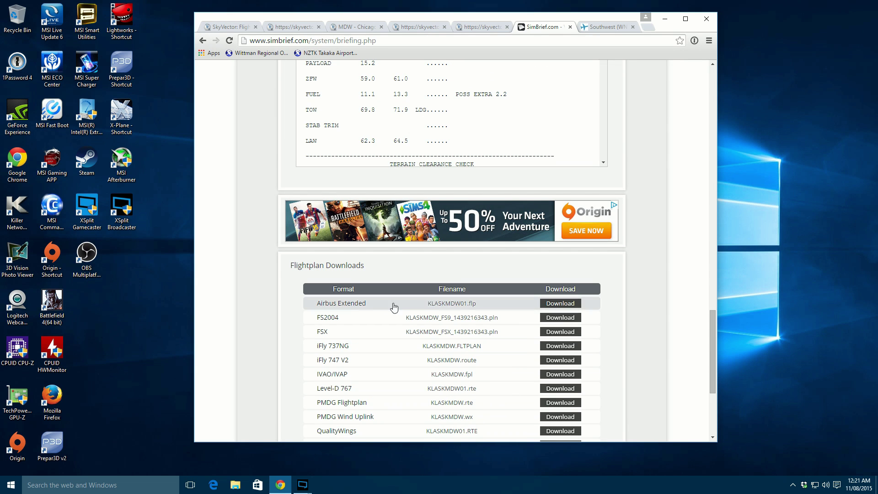
{"action": "scroll", "coordinate": [659, 320], "scroll_direction": "up", "scroll_amount": 2}
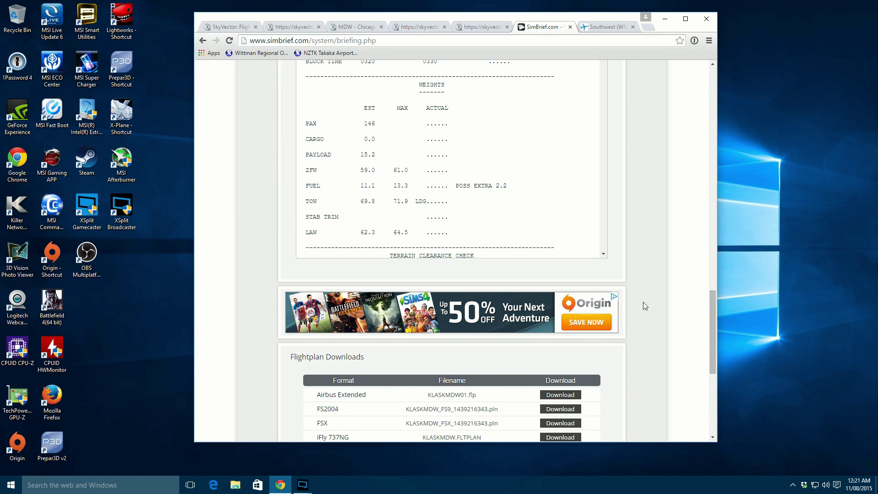
{"action": "scroll", "coordinate": [643, 306], "scroll_direction": "up", "scroll_amount": 10}
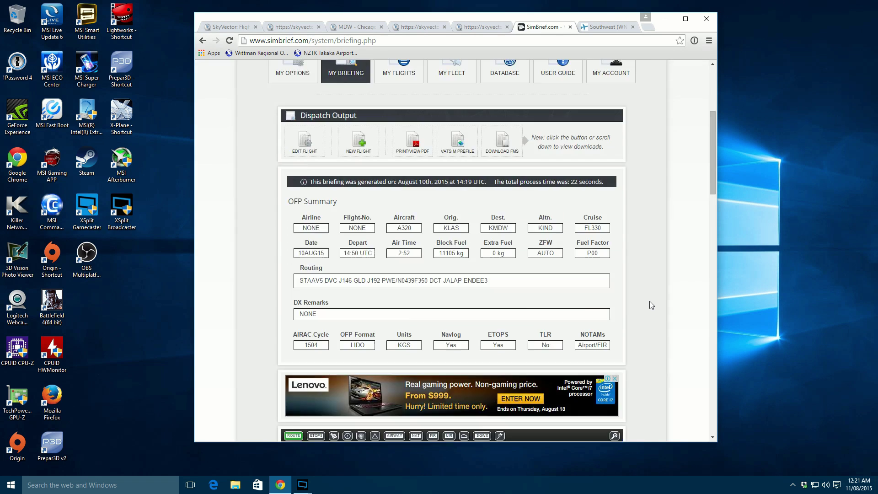
{"action": "scroll", "coordinate": [649, 301], "scroll_direction": "up", "scroll_amount": 4}
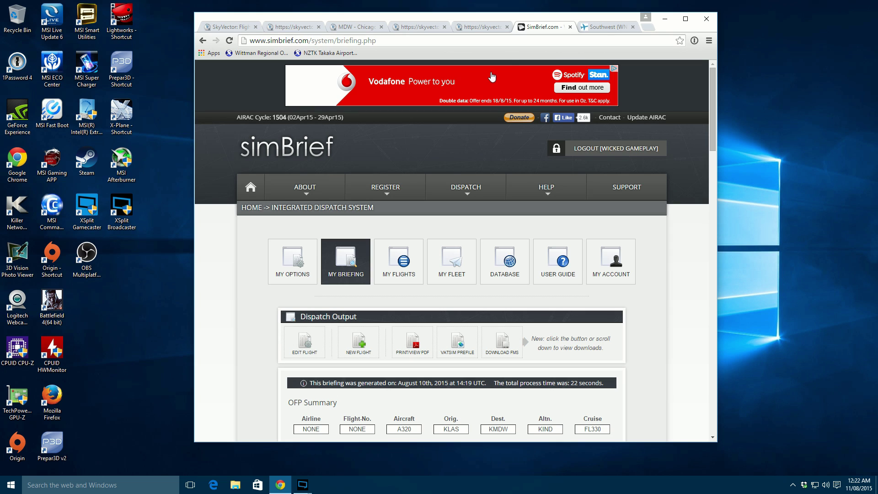
Switch to the FlightAware tab tracking Southwest 1813 from KLAS to KMDW.
{"action": "left_click", "coordinate": [606, 27]}
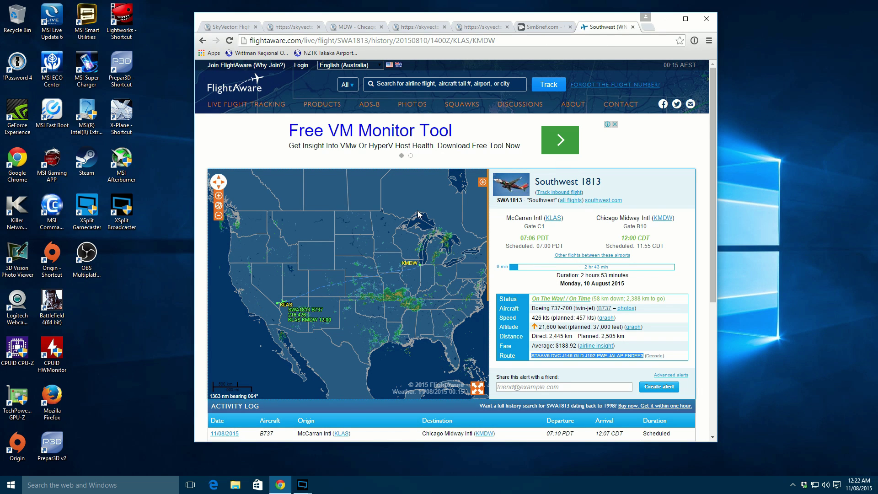